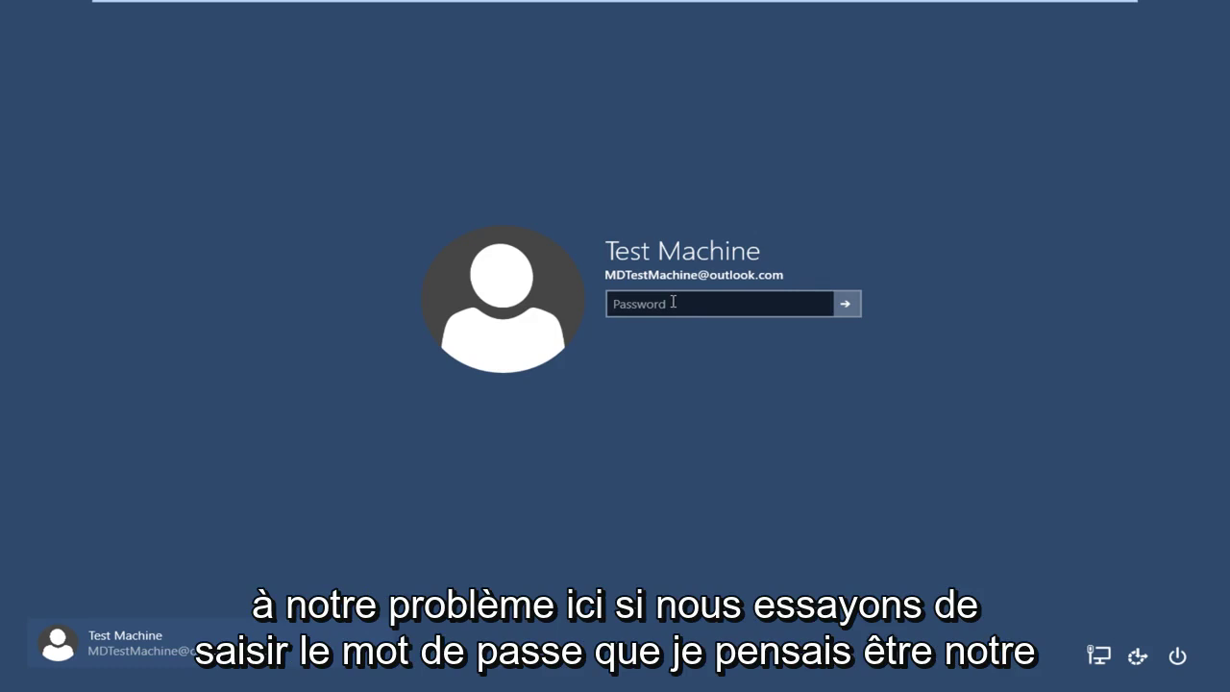
Try signing in to Windows 10 with the old password and get the incorrect-password message.
left_click(673, 305)
type("abc")
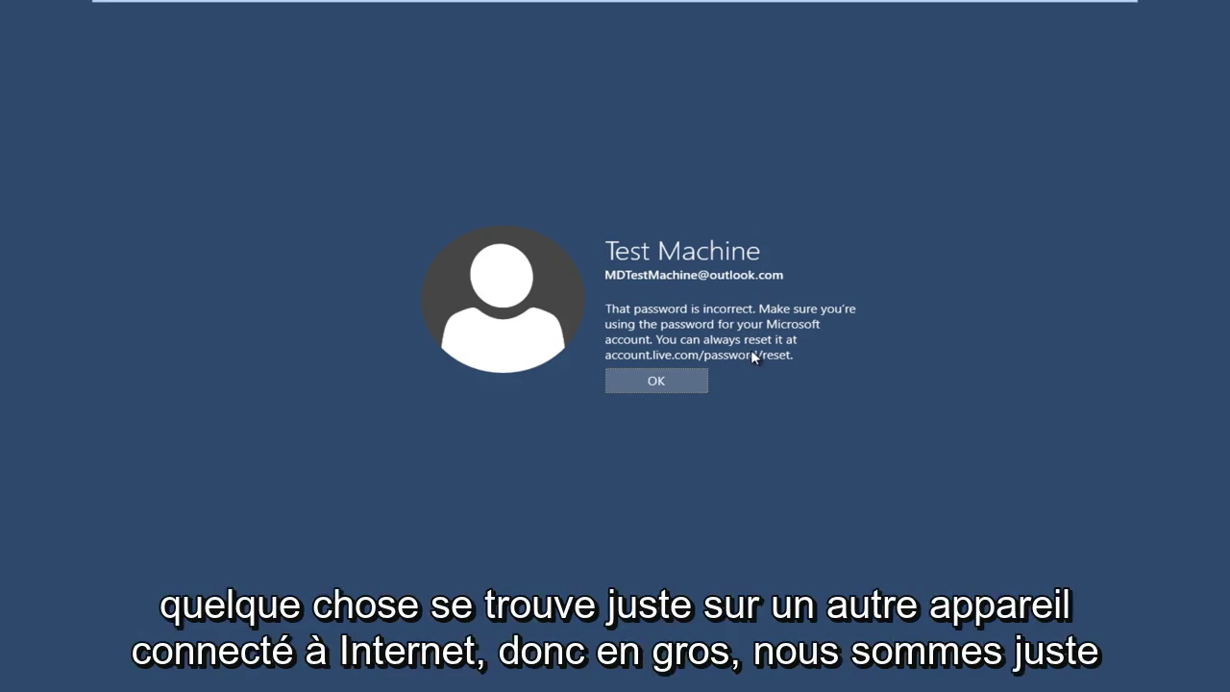
Leave VM full screen and enter accounts.live.com/password/reset in Chrome's address bar.
left_click(1096, 13)
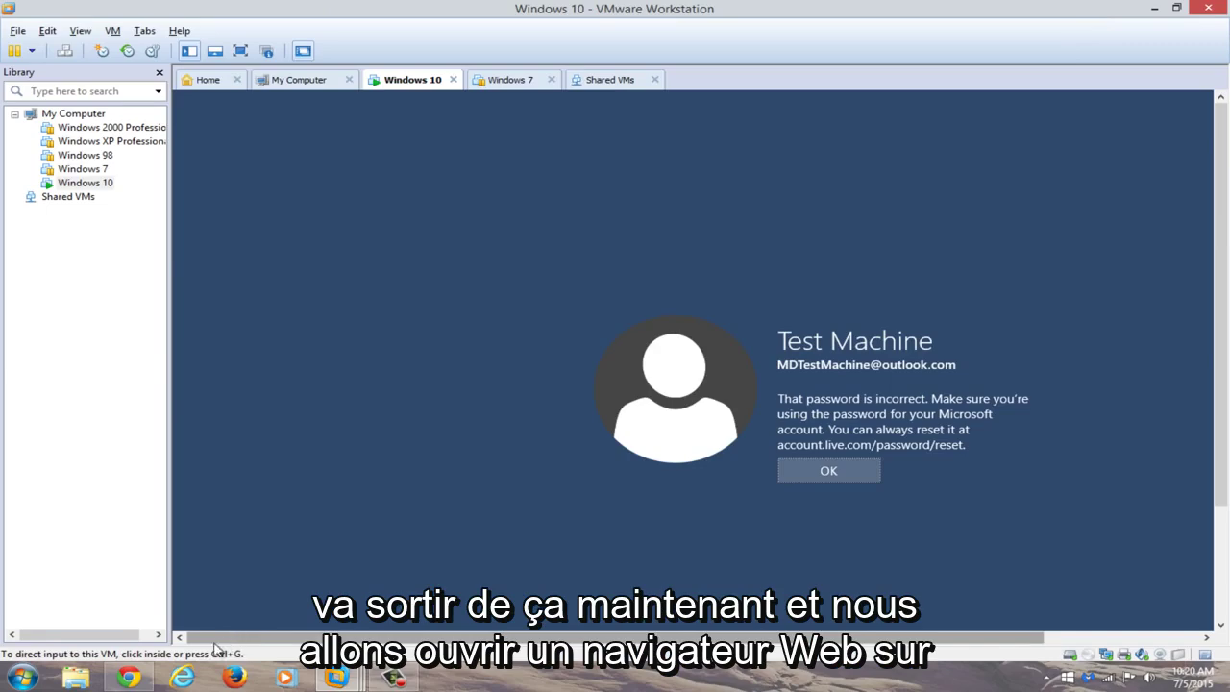
left_click(133, 677)
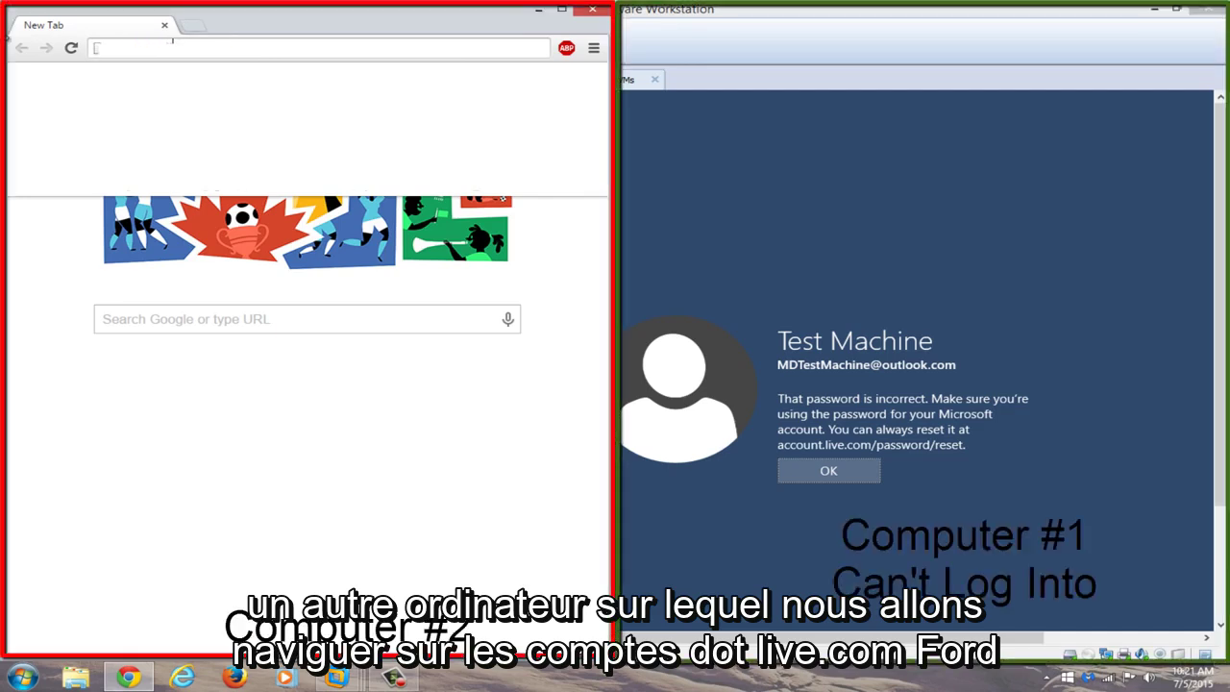
type("accounts.live.com/")
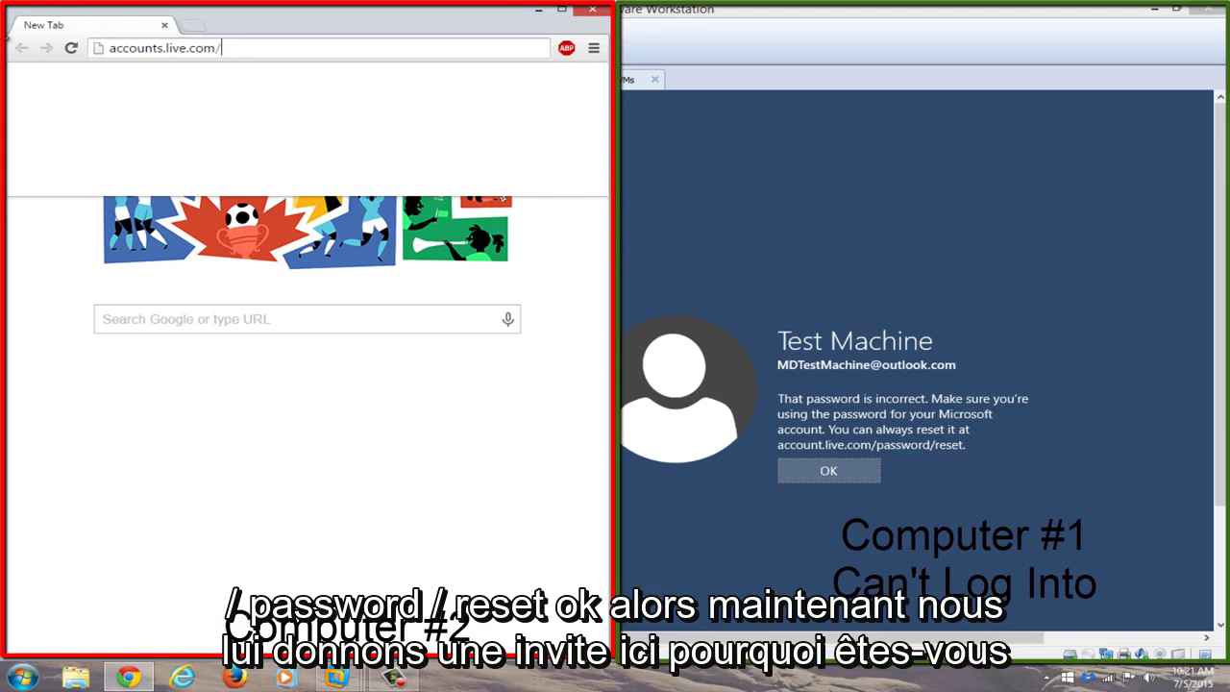
type("password/")
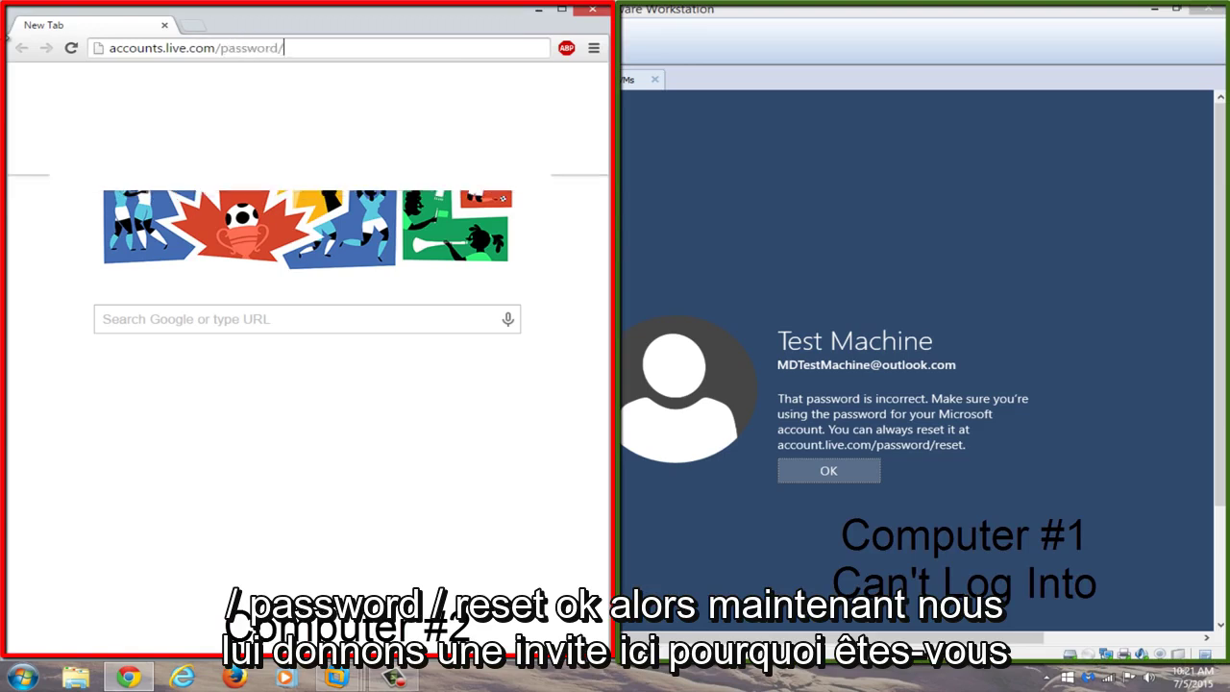
type("reset")
Load the reset page in a maximized Chrome and choose 'I forgot my password'.
key("Return")
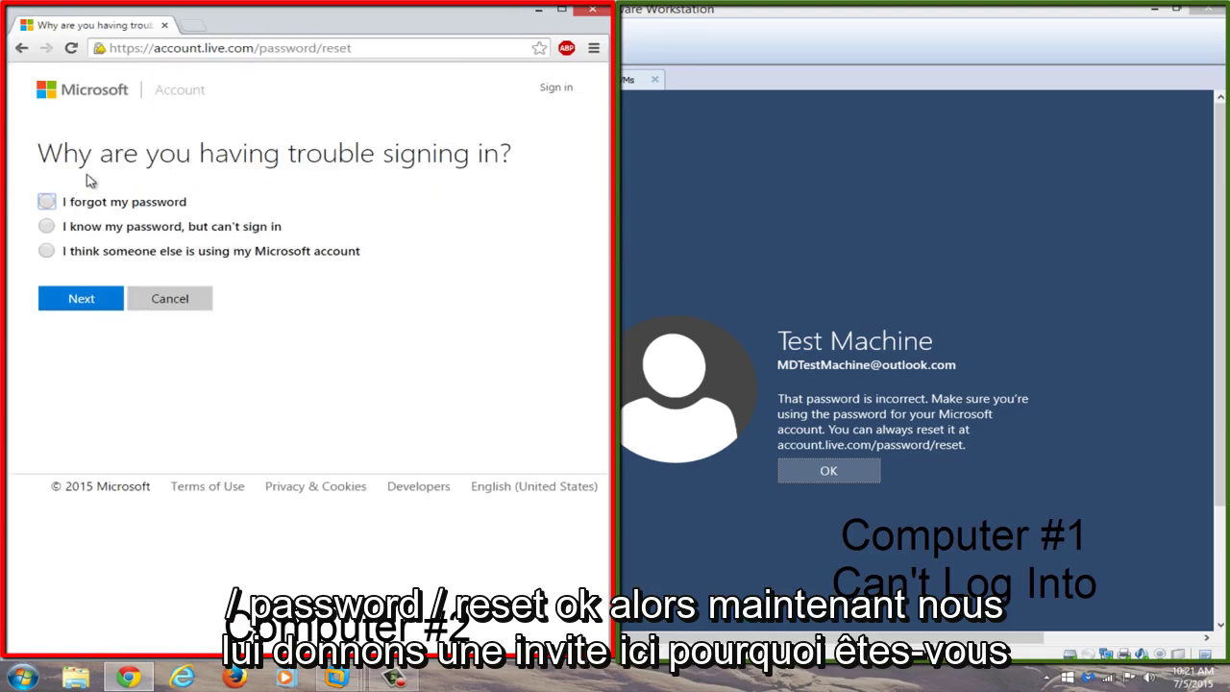
left_click(562, 9)
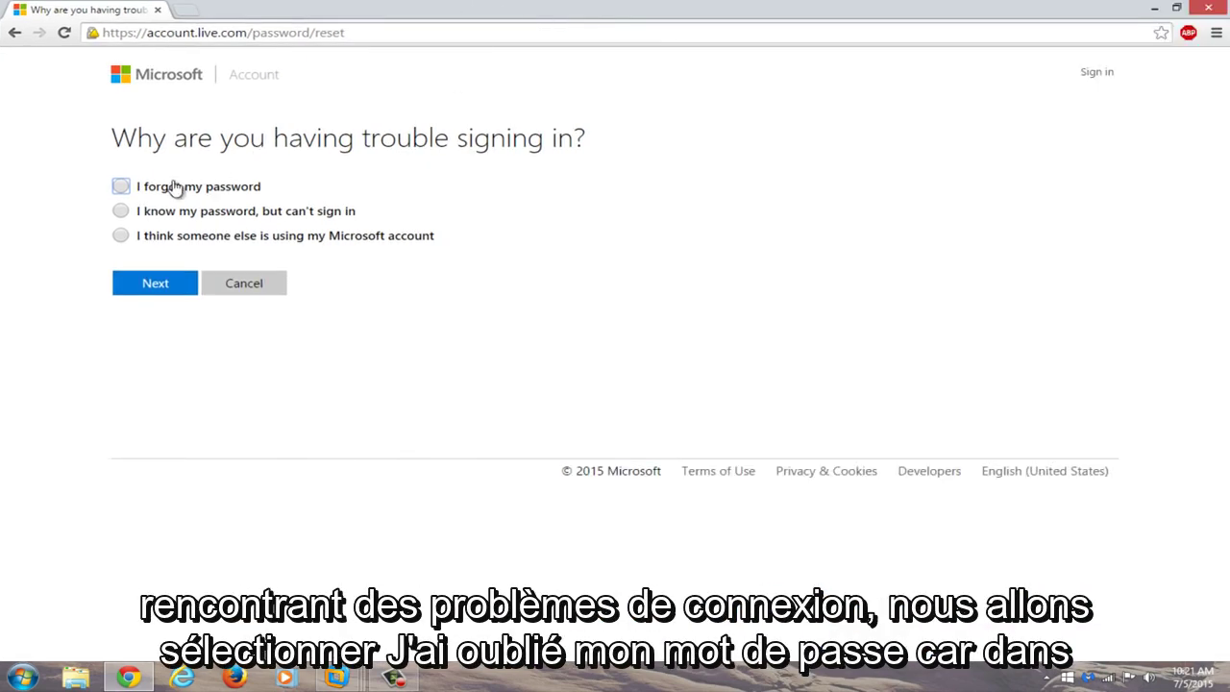
left_click(124, 188)
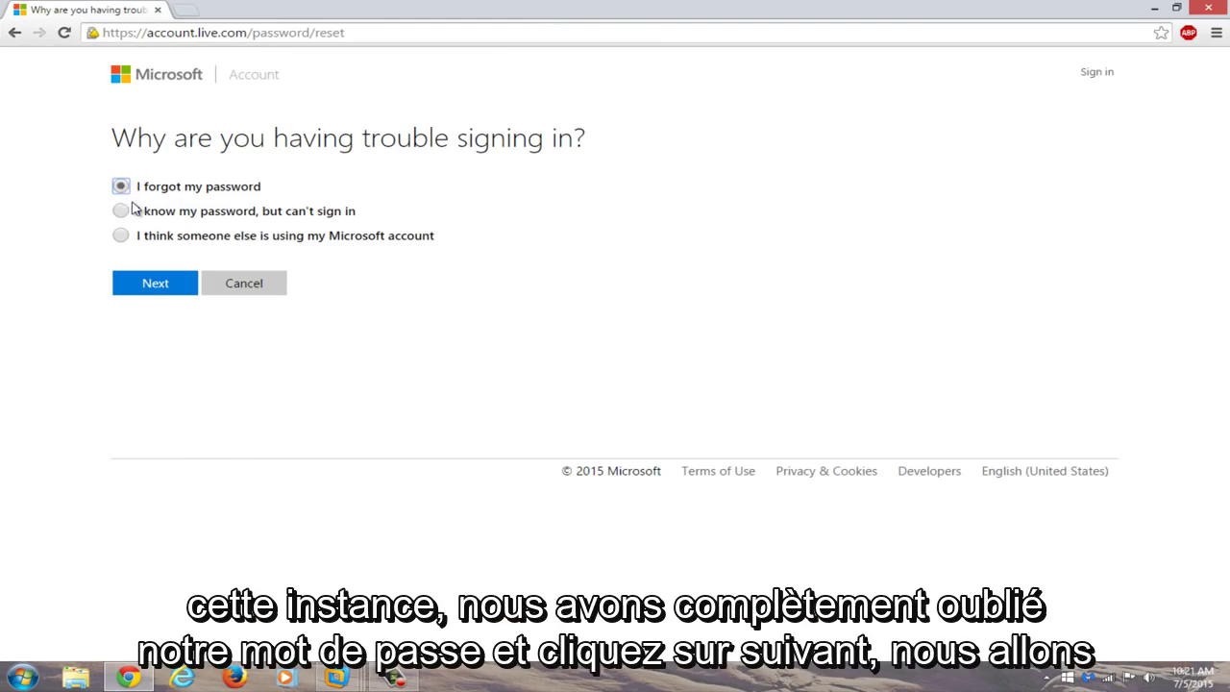
left_click(149, 288)
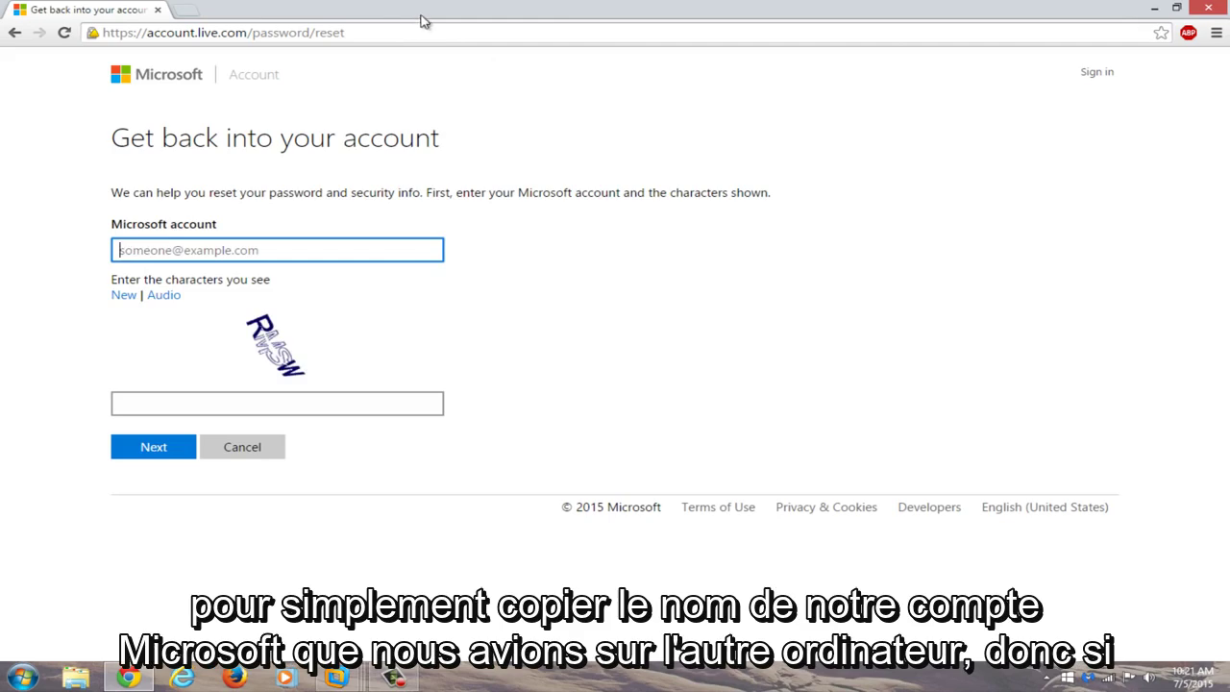
Snap Chrome to the left half and submit the saved account address with captcha RMSW.
double_click(752, 7)
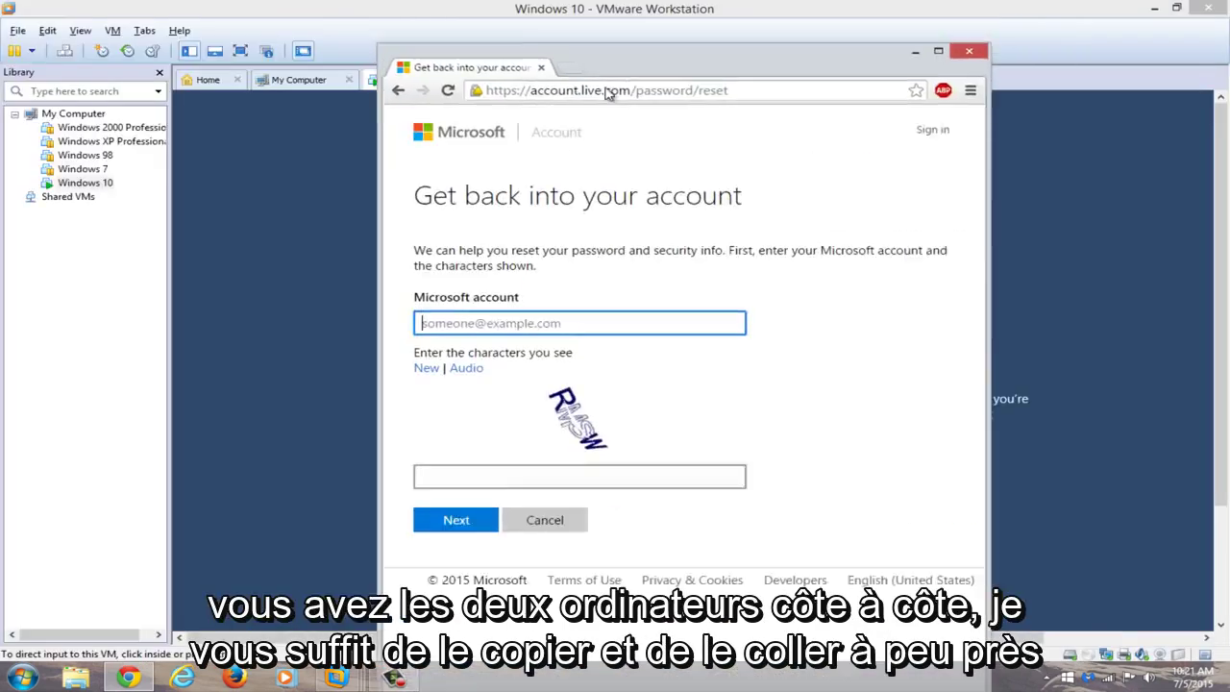
key("super+Left")
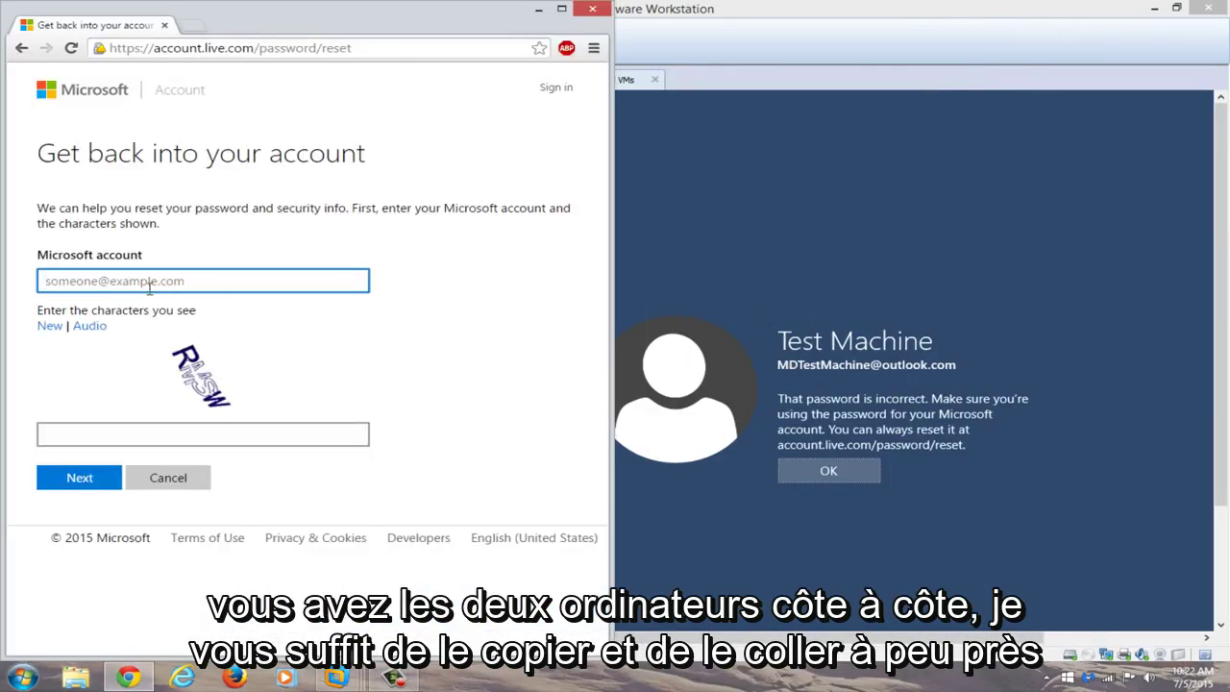
left_click(154, 279)
left_click(142, 301)
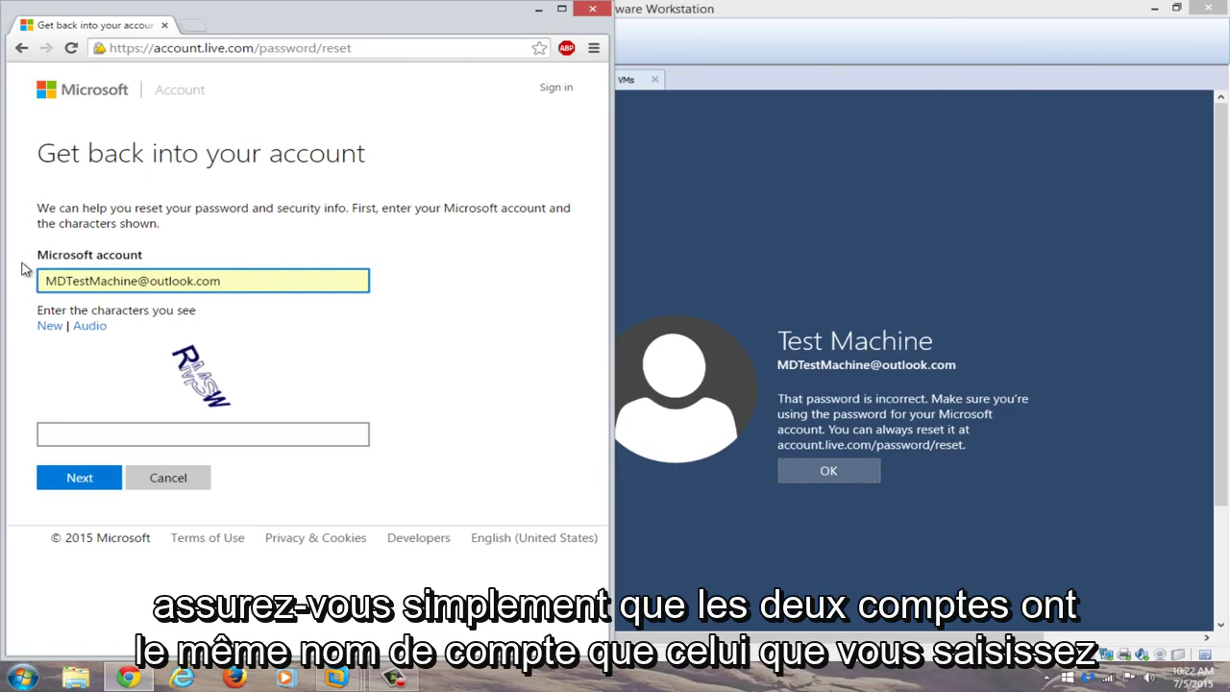
left_click(119, 438)
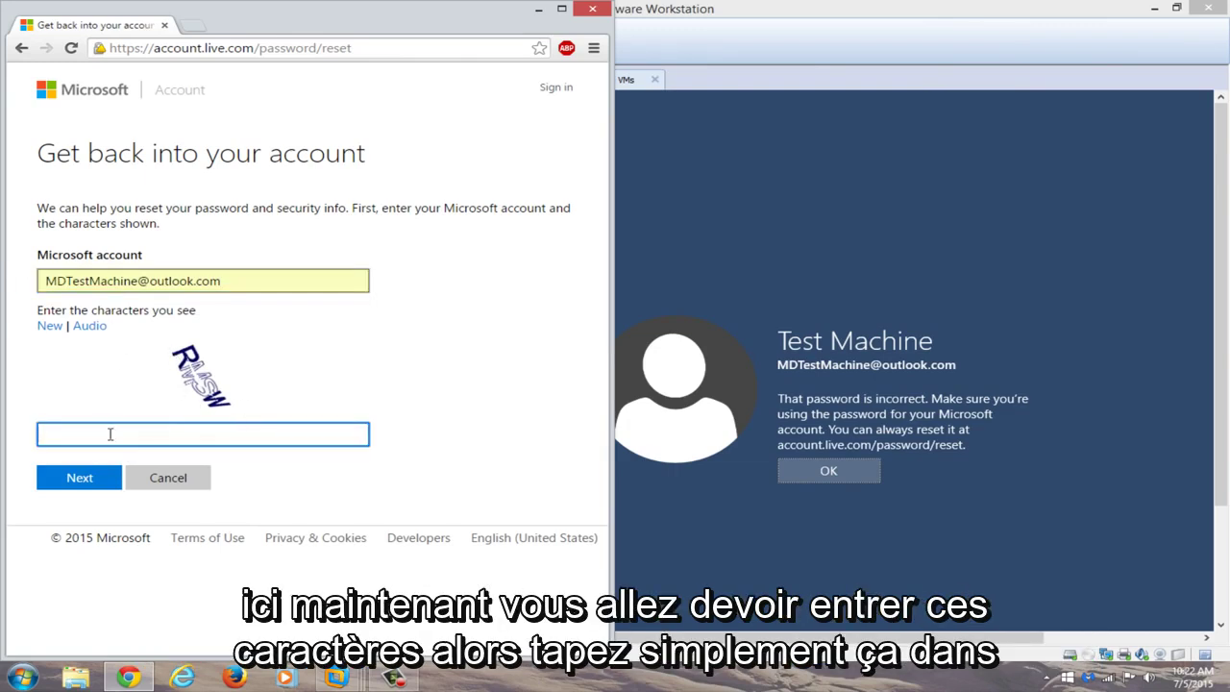
type("RMSW")
left_click(80, 477)
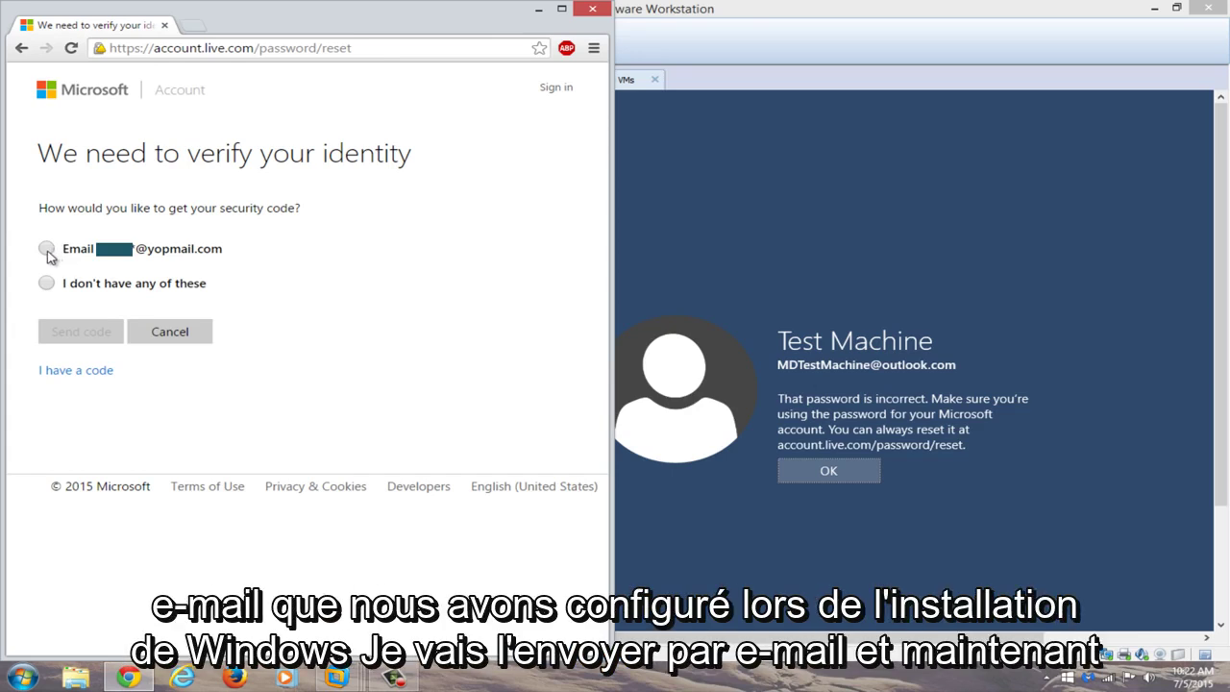
Choose Email, complete the hidden part of the backup address, and send the code.
left_click(46, 250)
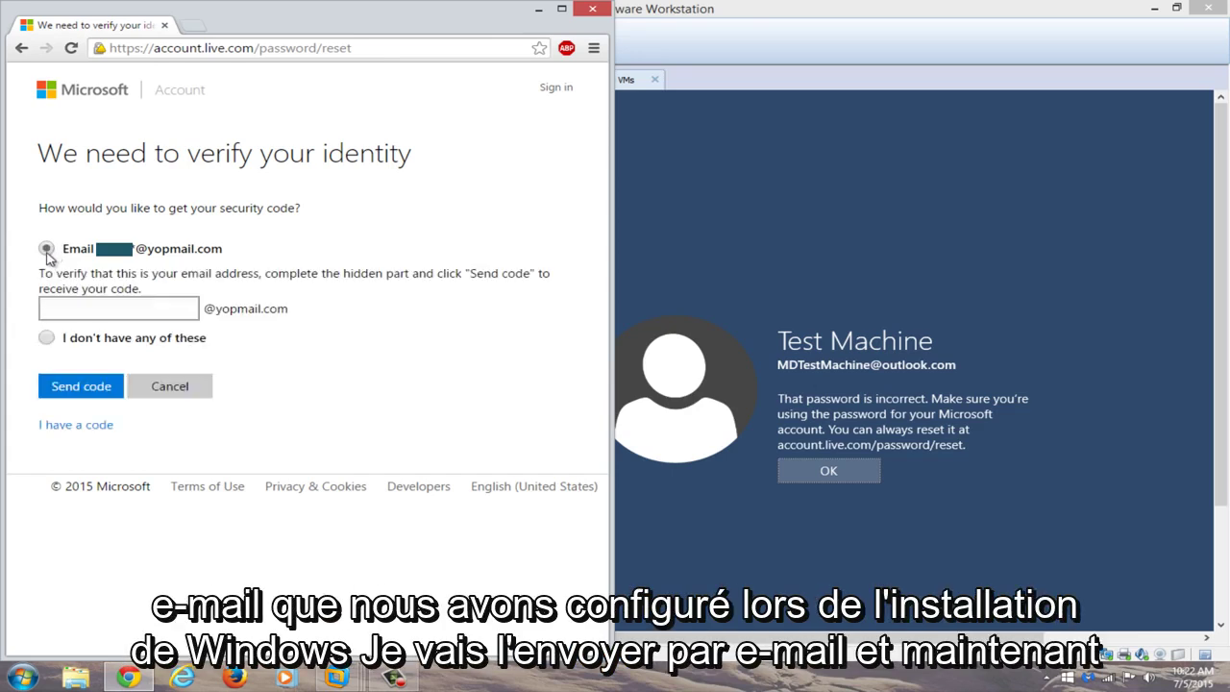
left_click(79, 314)
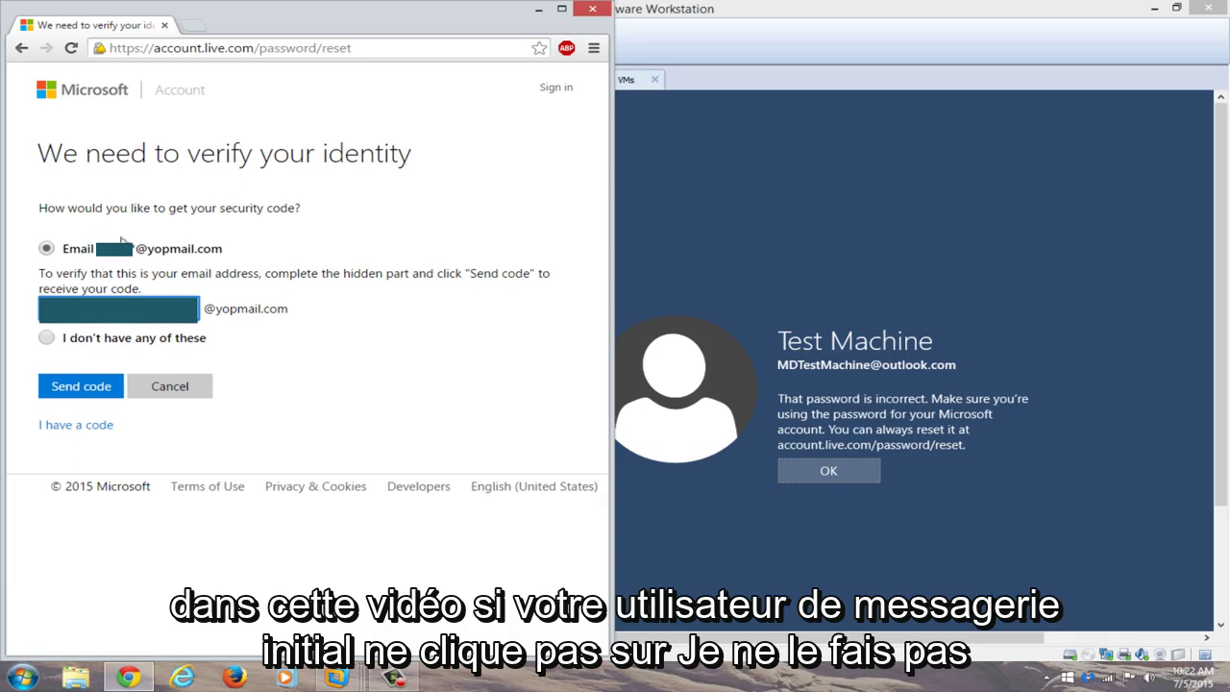
left_click(69, 387)
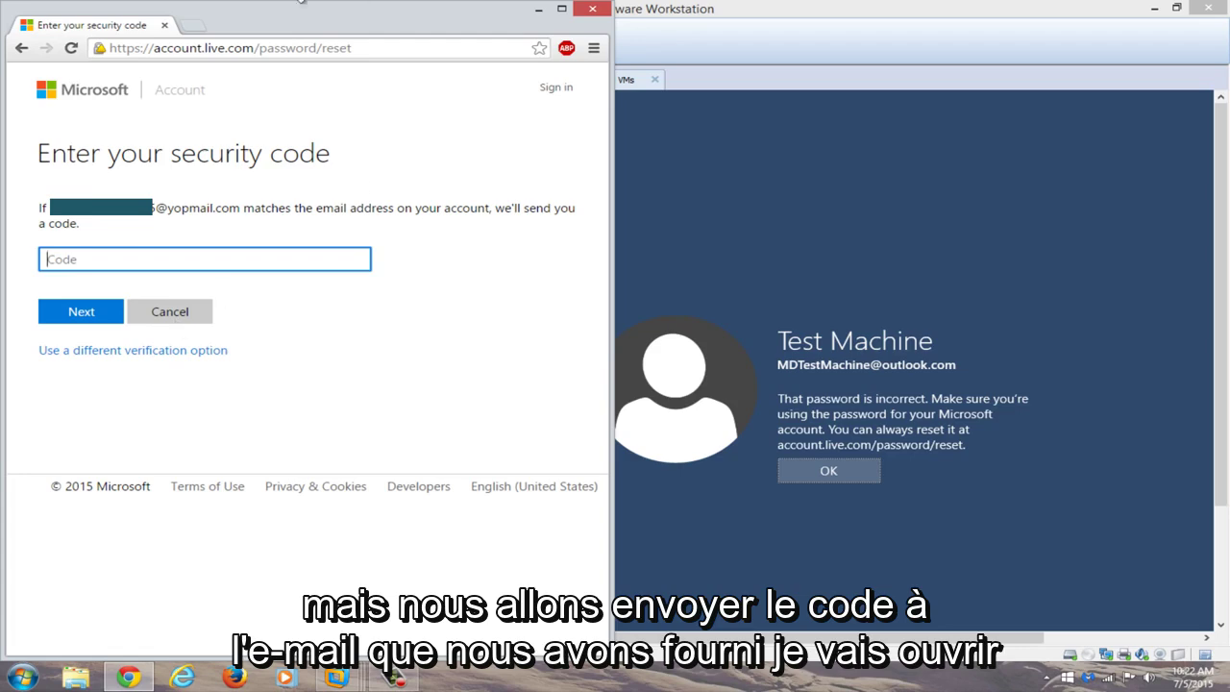
Open YOPmail in a new tab and move the Windows 10 VM window to the right.
left_click(192, 32)
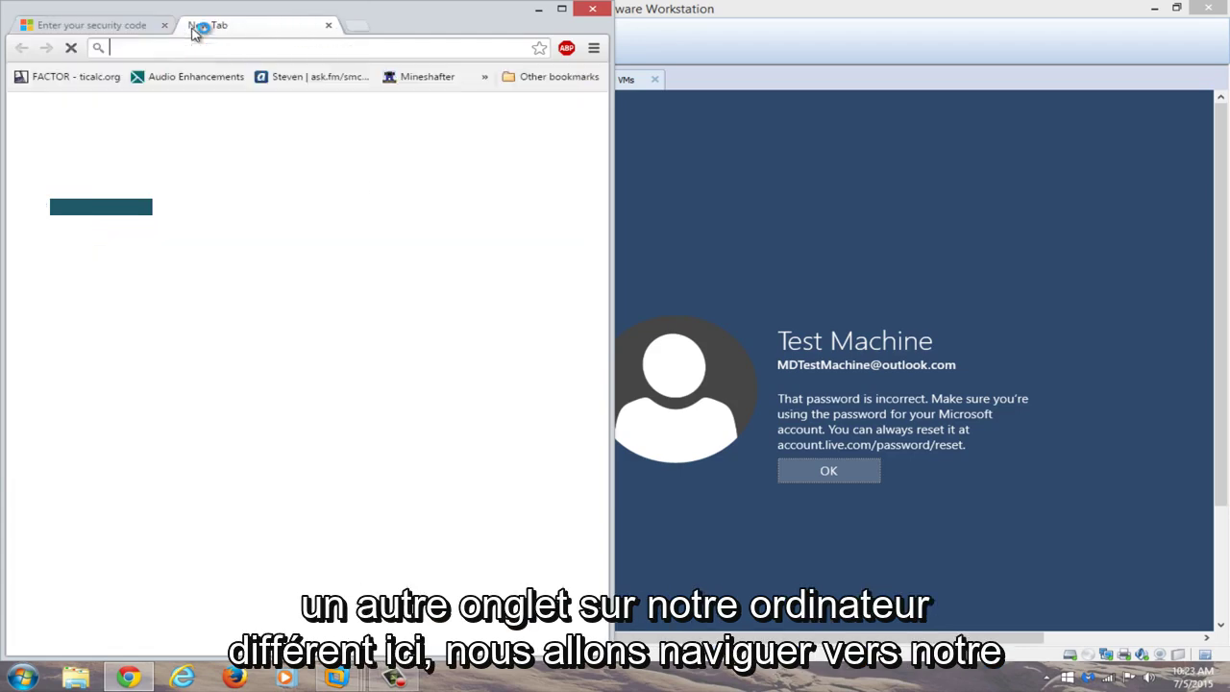
type("yopmail.com")
key("Return")
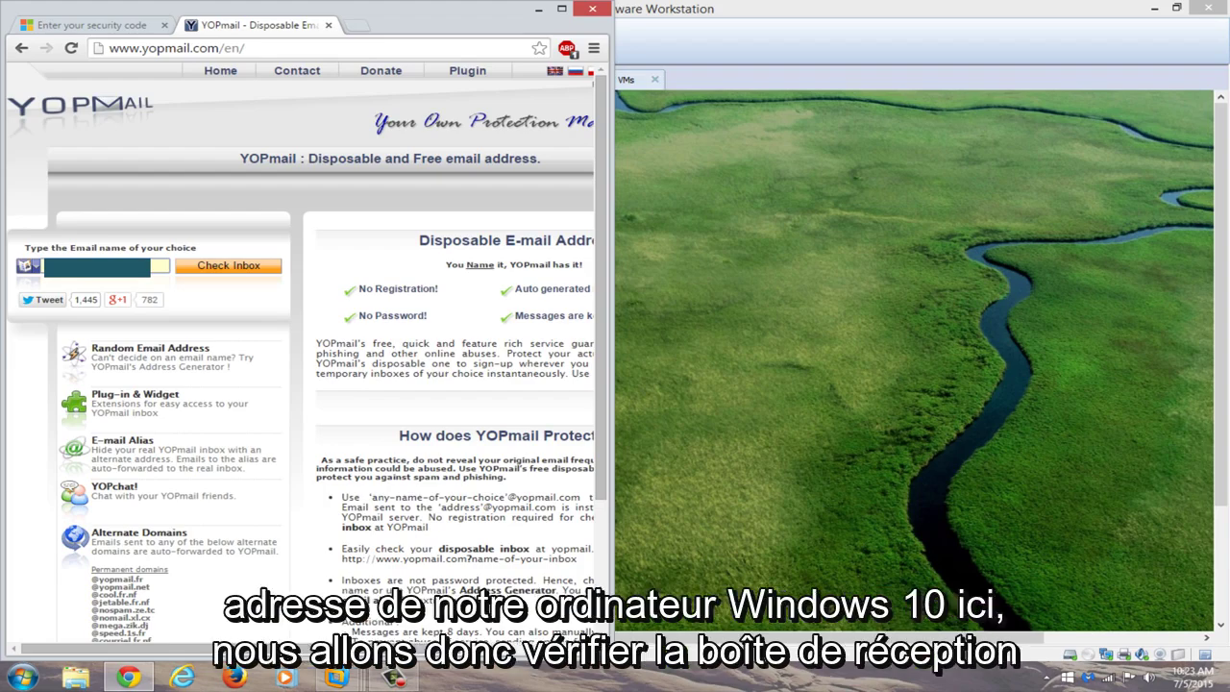
left_click(890, 432)
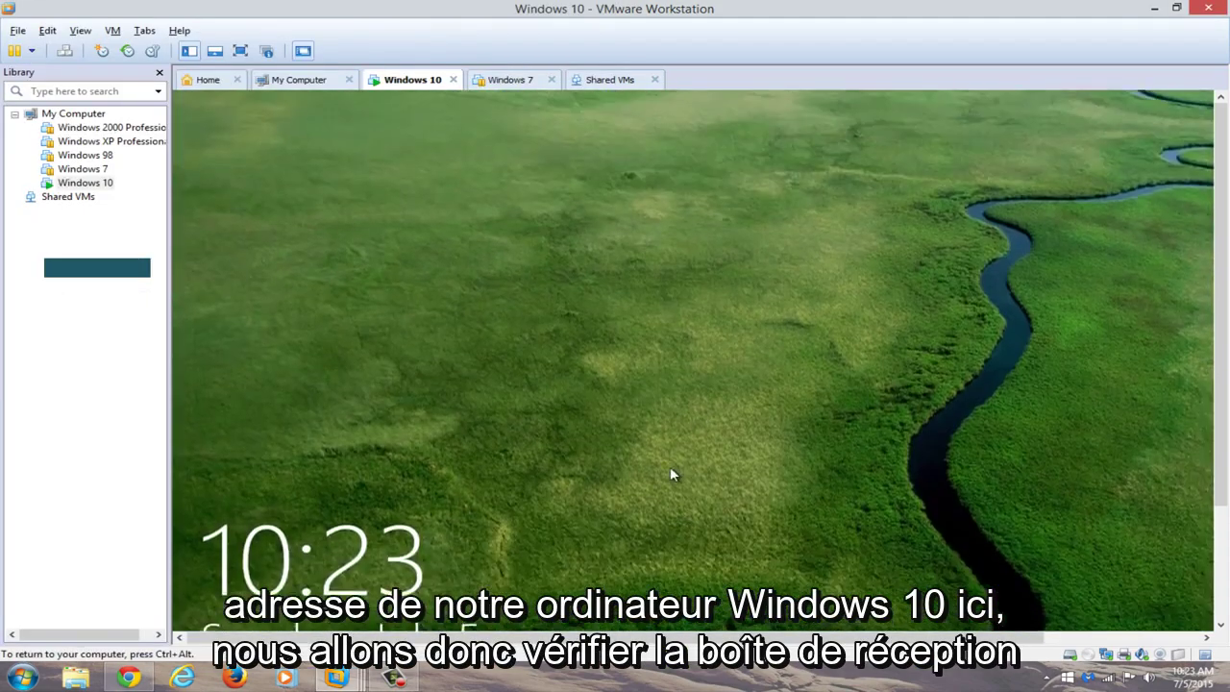
left_click(669, 466)
left_click_drag(582, 12, 1227, 34)
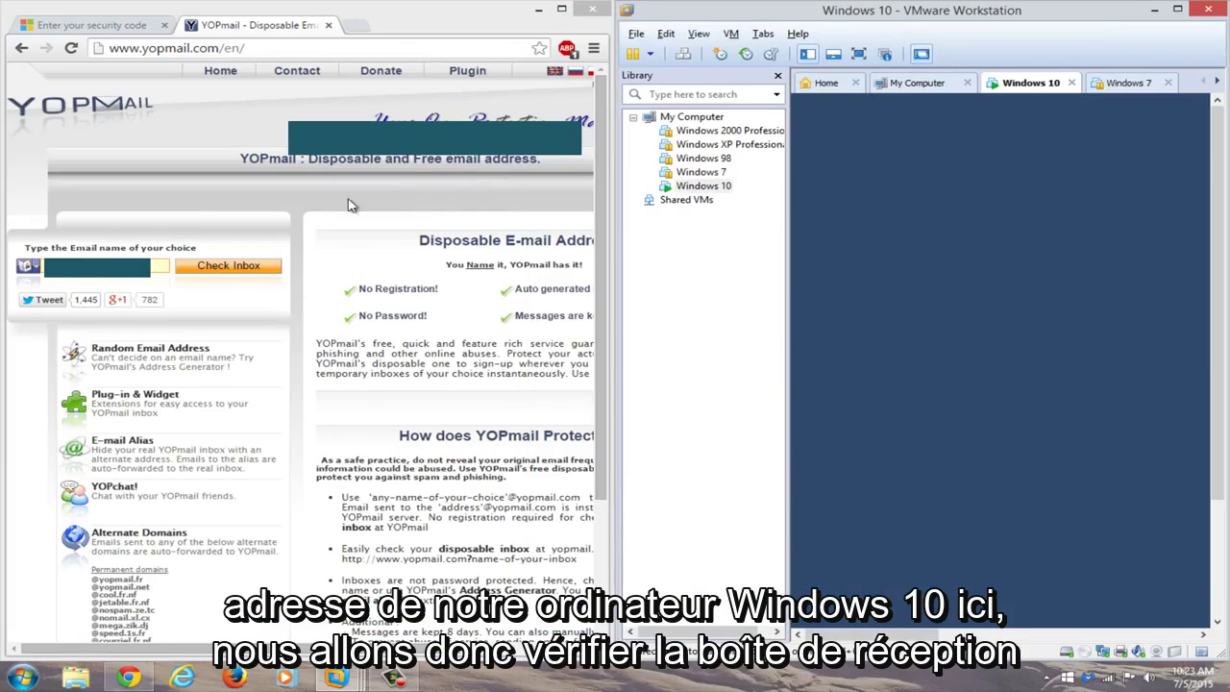
Open the backup inbox and copy the reset code from the Microsoft email.
left_click(217, 273)
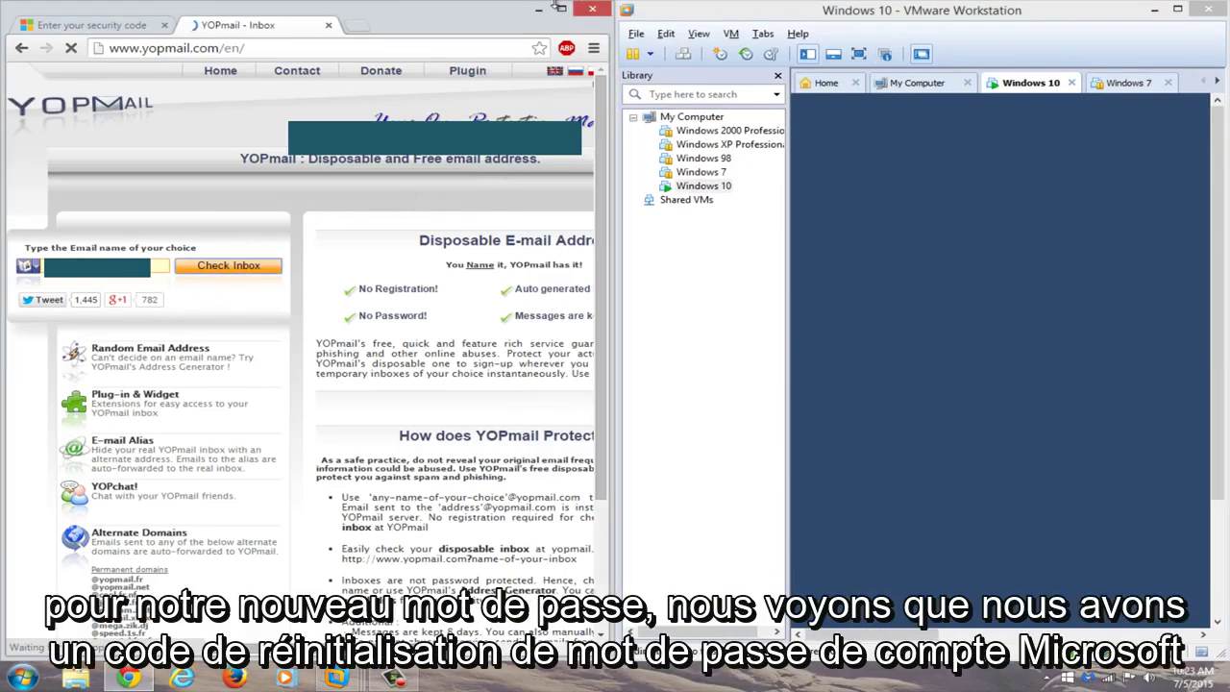
left_click(561, 9)
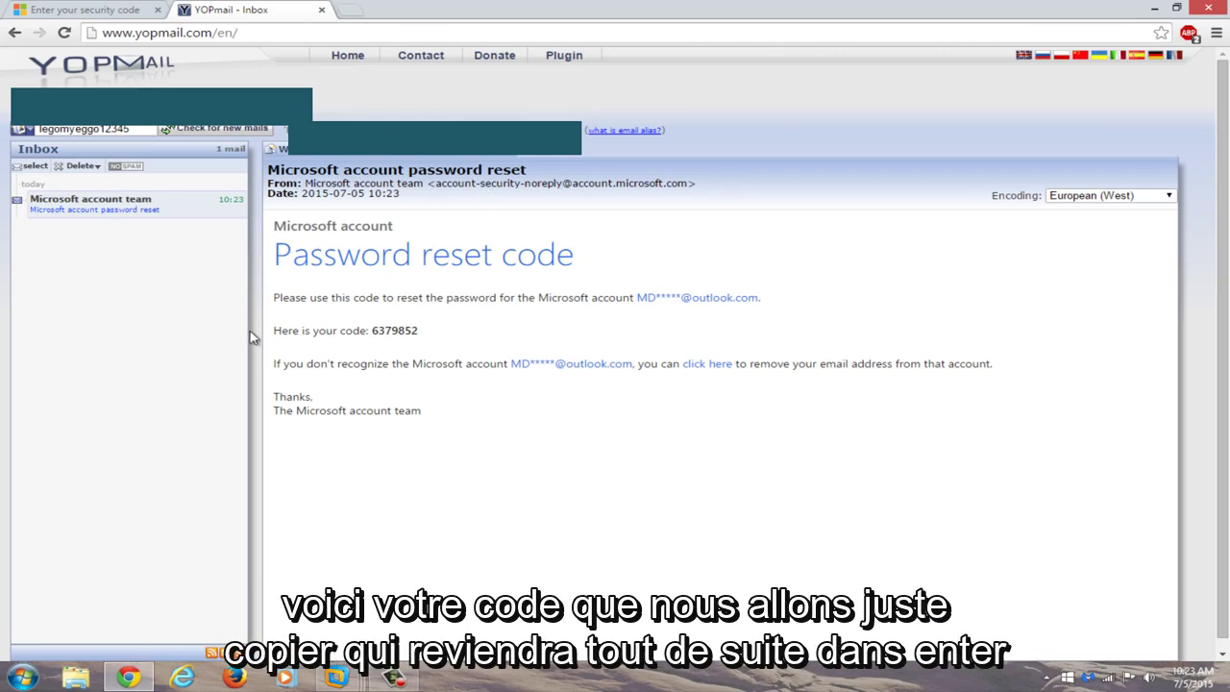
left_click_drag(440, 329, 371, 330)
right_click(378, 329)
left_click(424, 340)
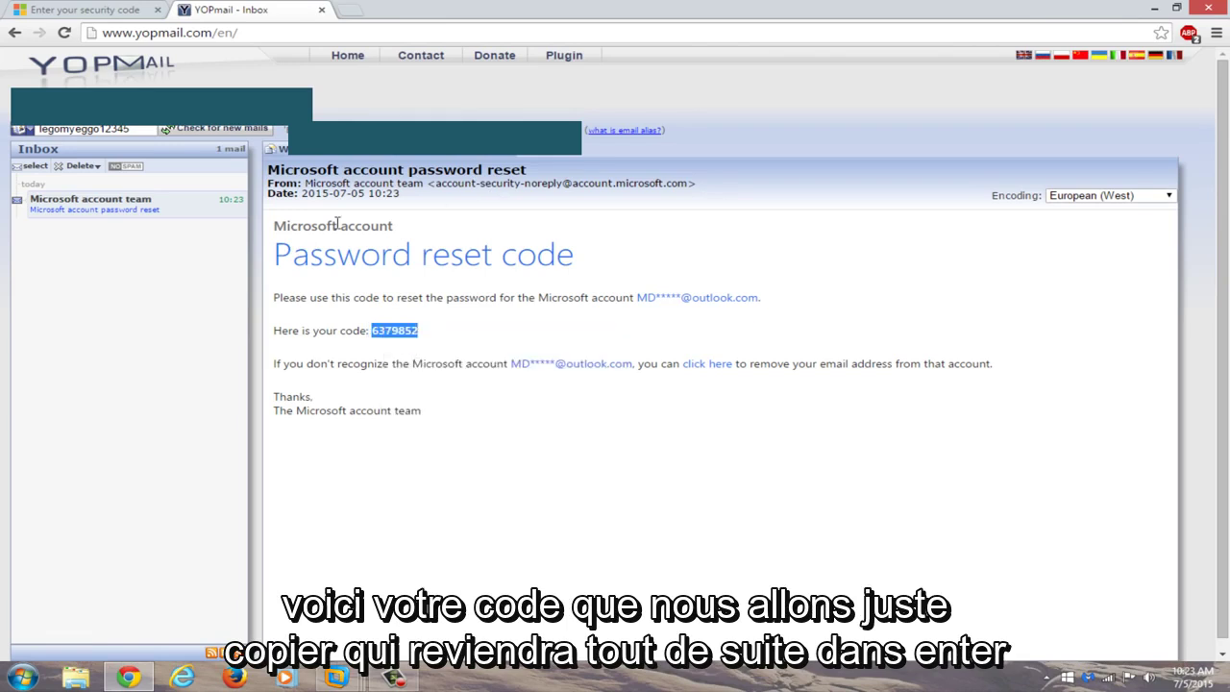
Paste the emailed security code into the Code field and submit it.
left_click(35, 10)
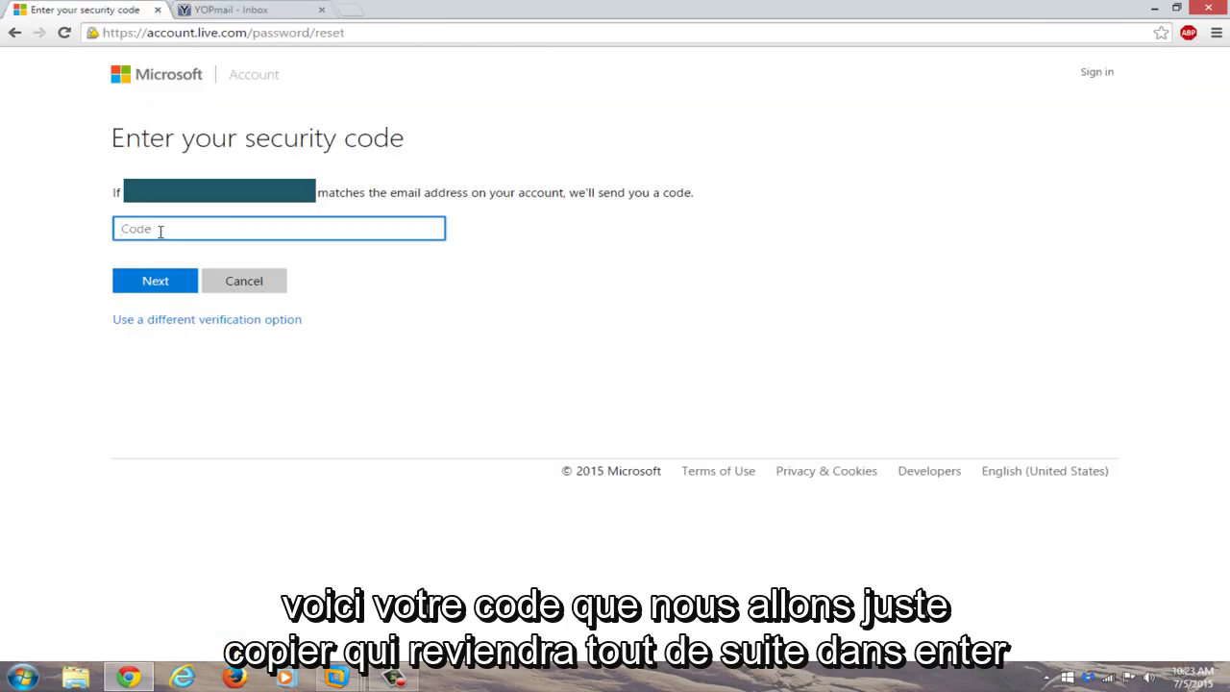
key("ctrl+v")
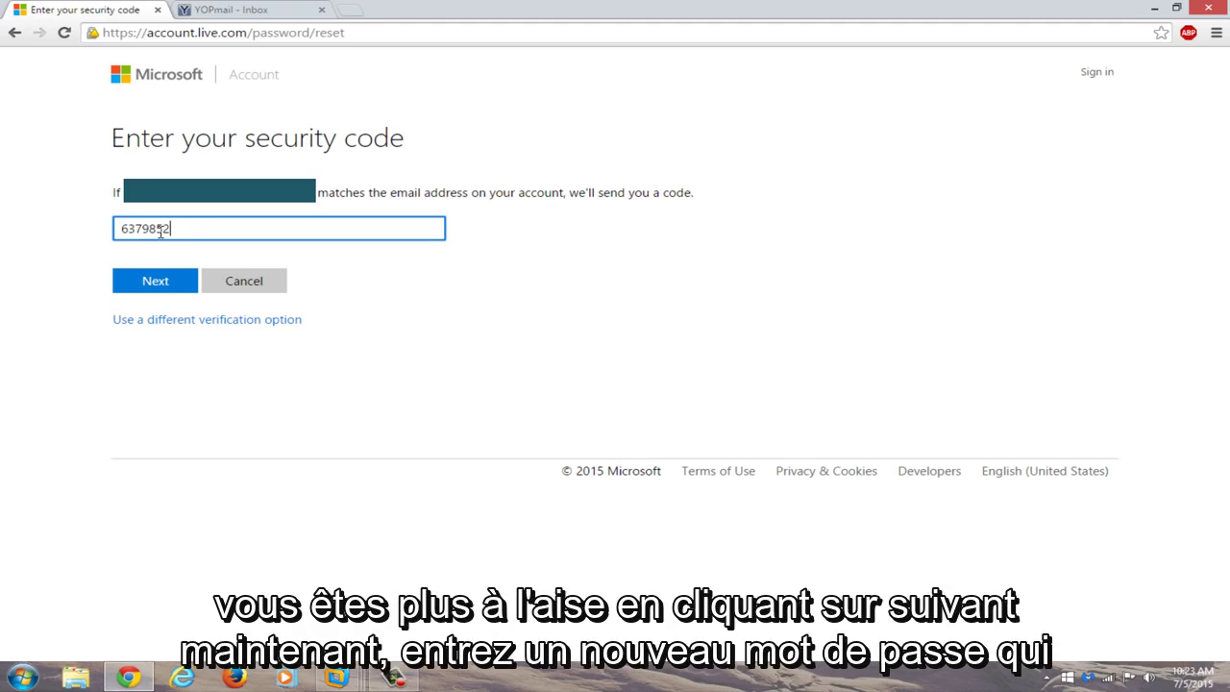
left_click(162, 282)
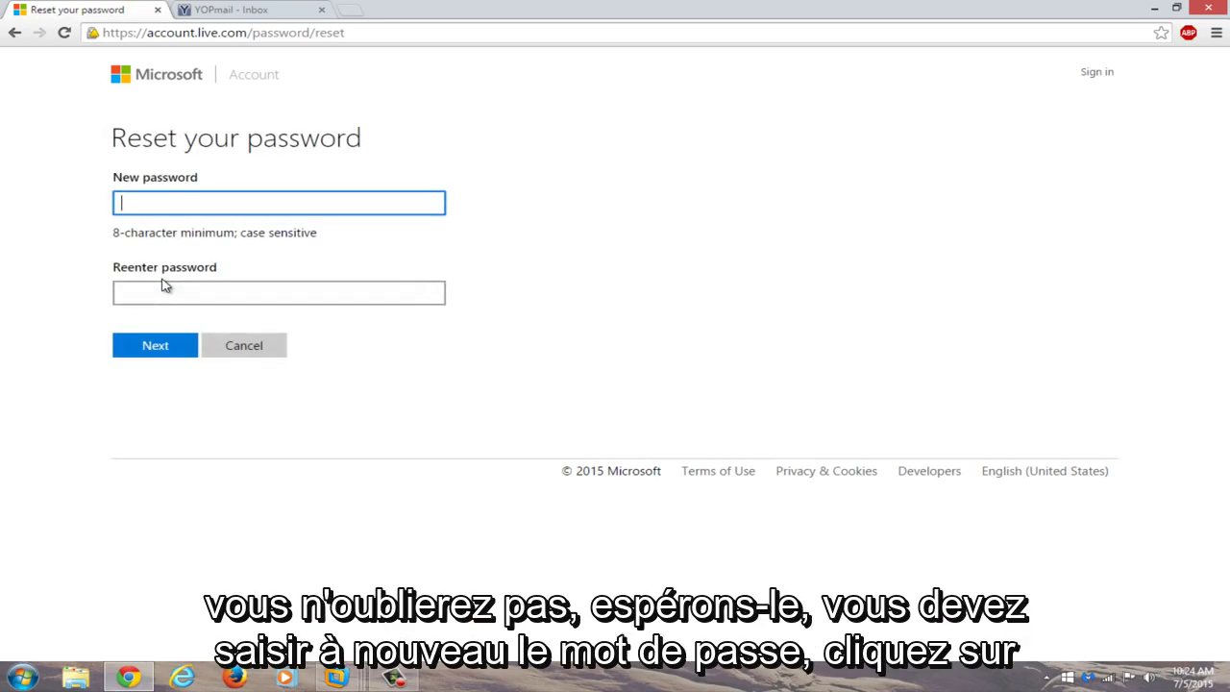
Enter the new password in both password fields and submit it.
type("*********")
left_click(160, 296)
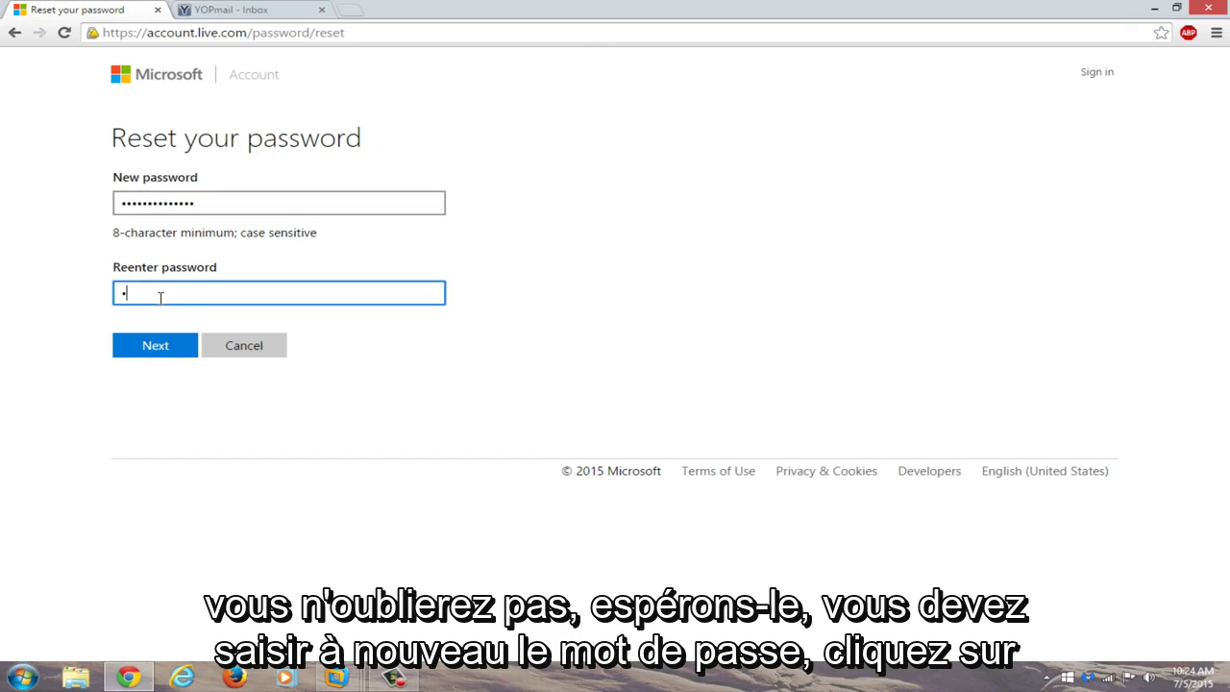
type("**************")
left_click(145, 346)
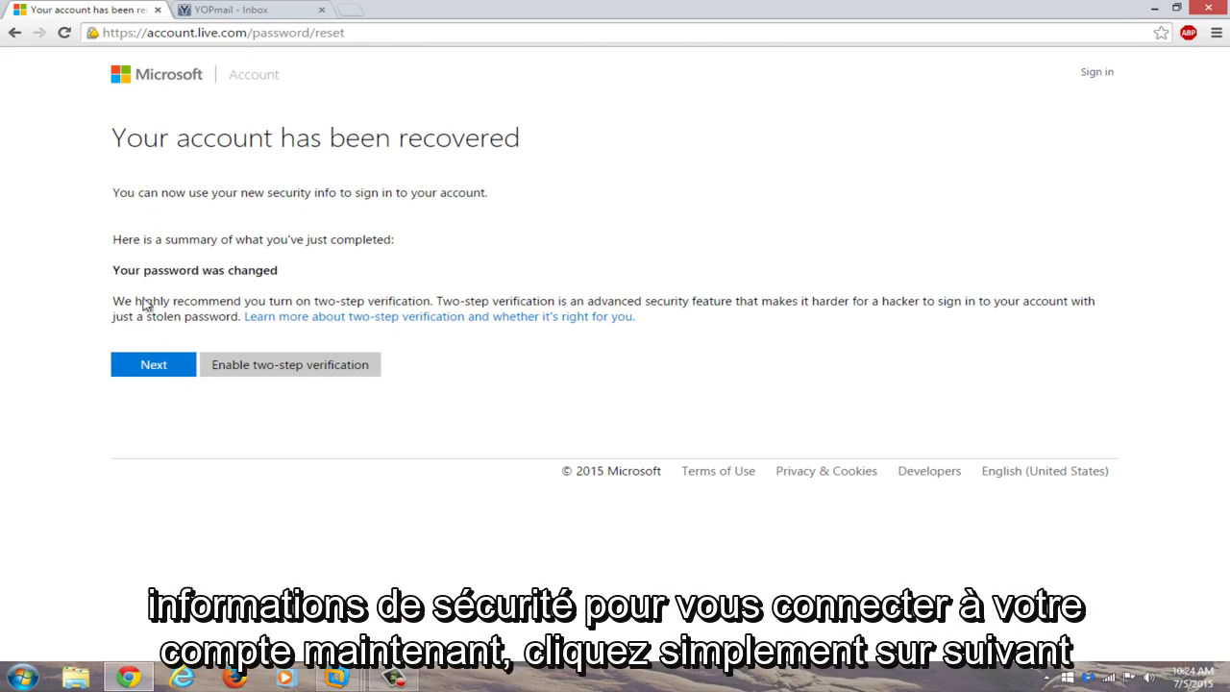
Continue past the recovery confirmation and start typing the account name on the sign-in page.
left_click(140, 373)
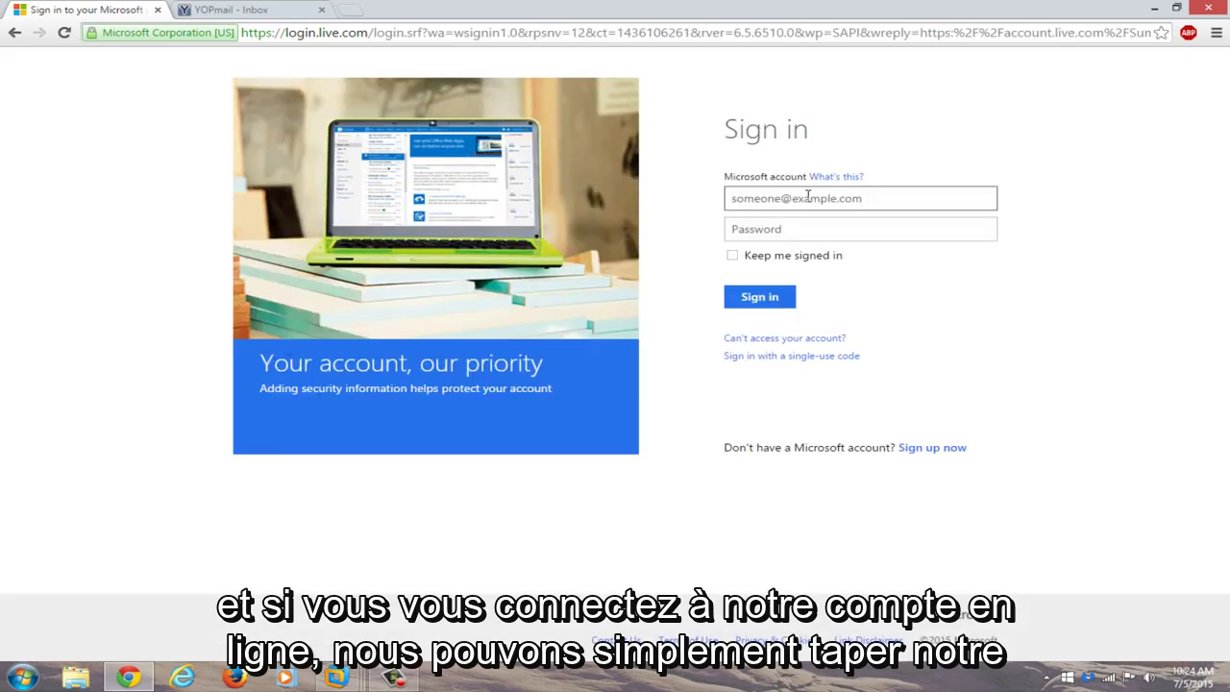
key("ctrl+v")
double_click(807, 196)
key("BackSpace")
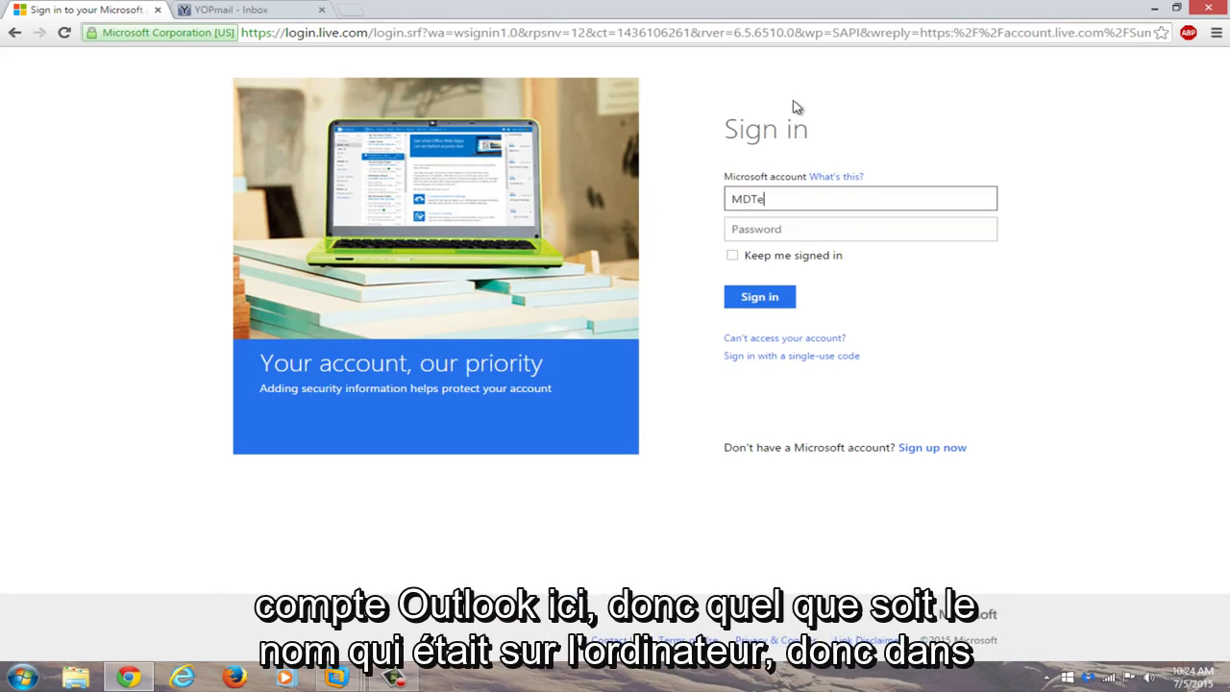
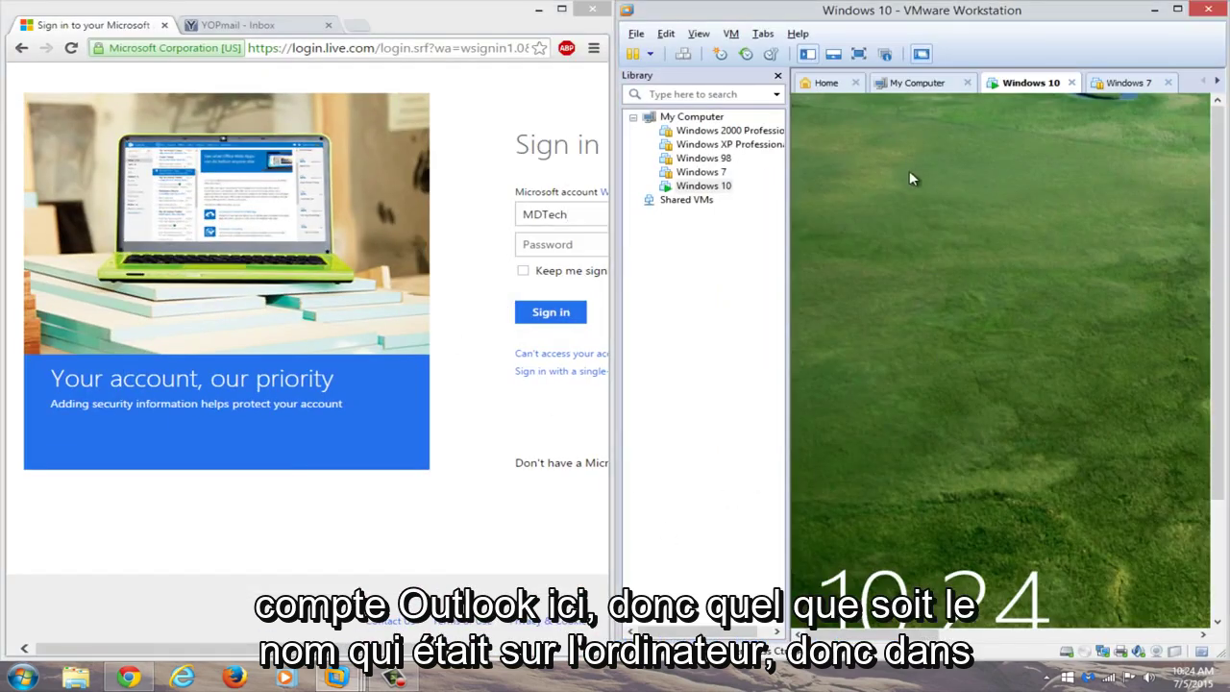
Dismiss the VM lock screen and enter the account's full e-mail address to sign in.
left_click(991, 471)
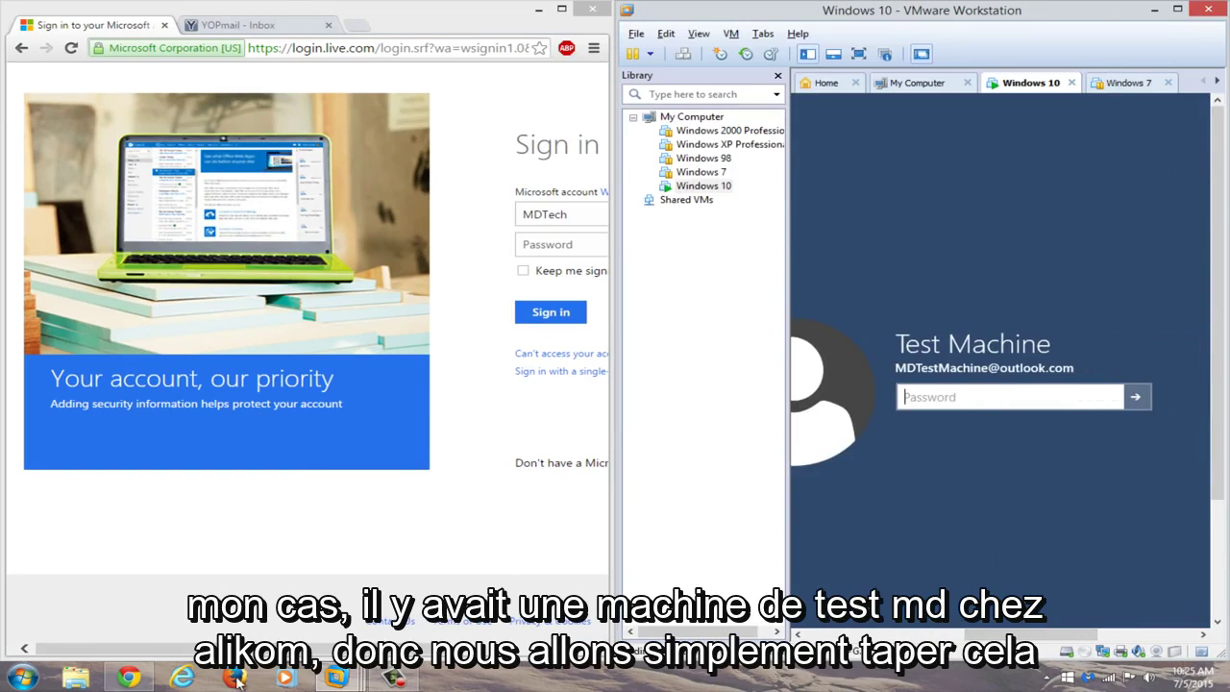
left_click(377, 214)
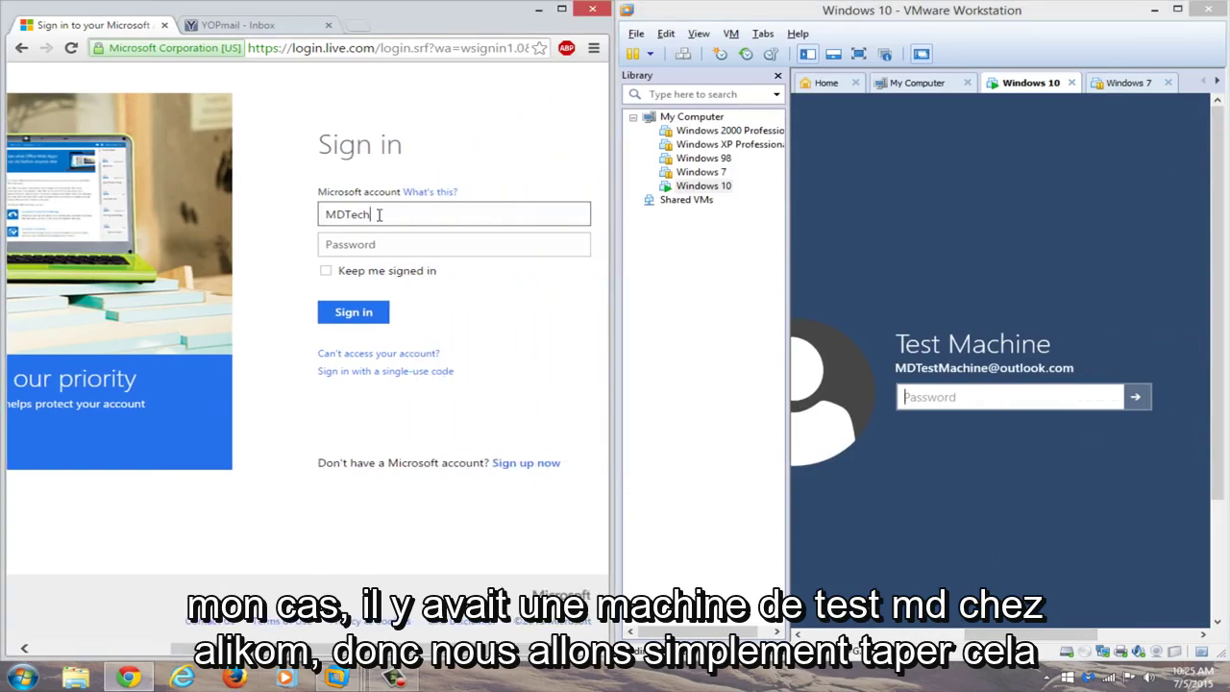
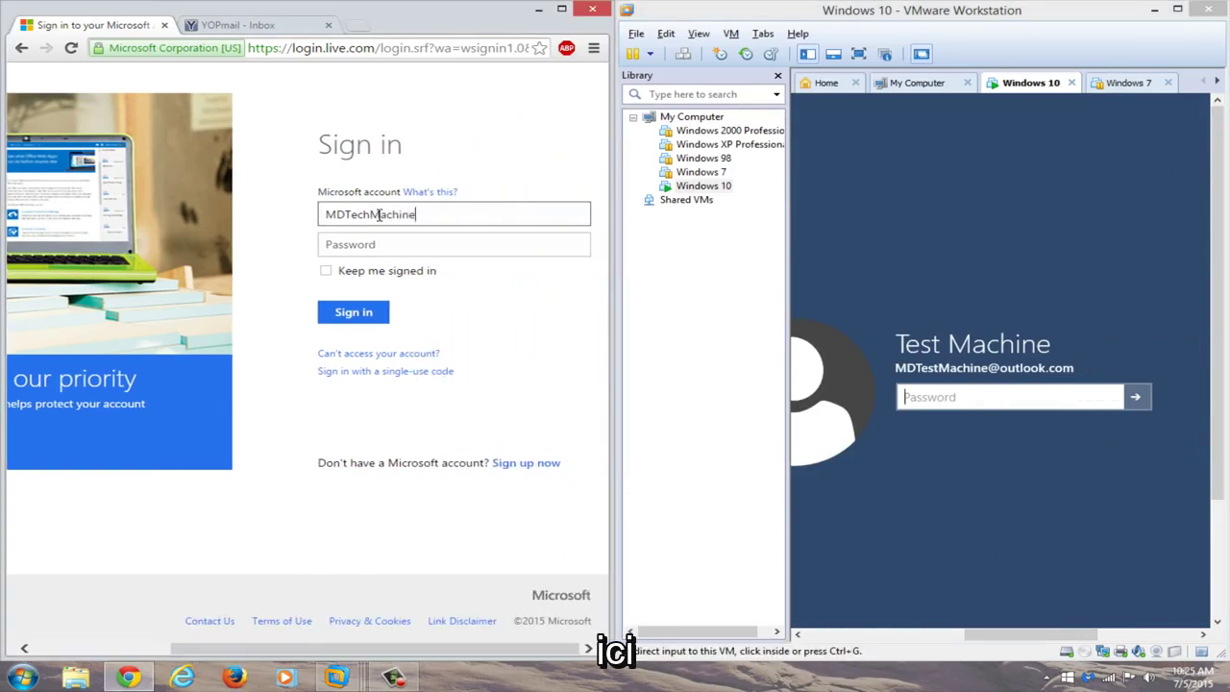
key("ctrl+a")
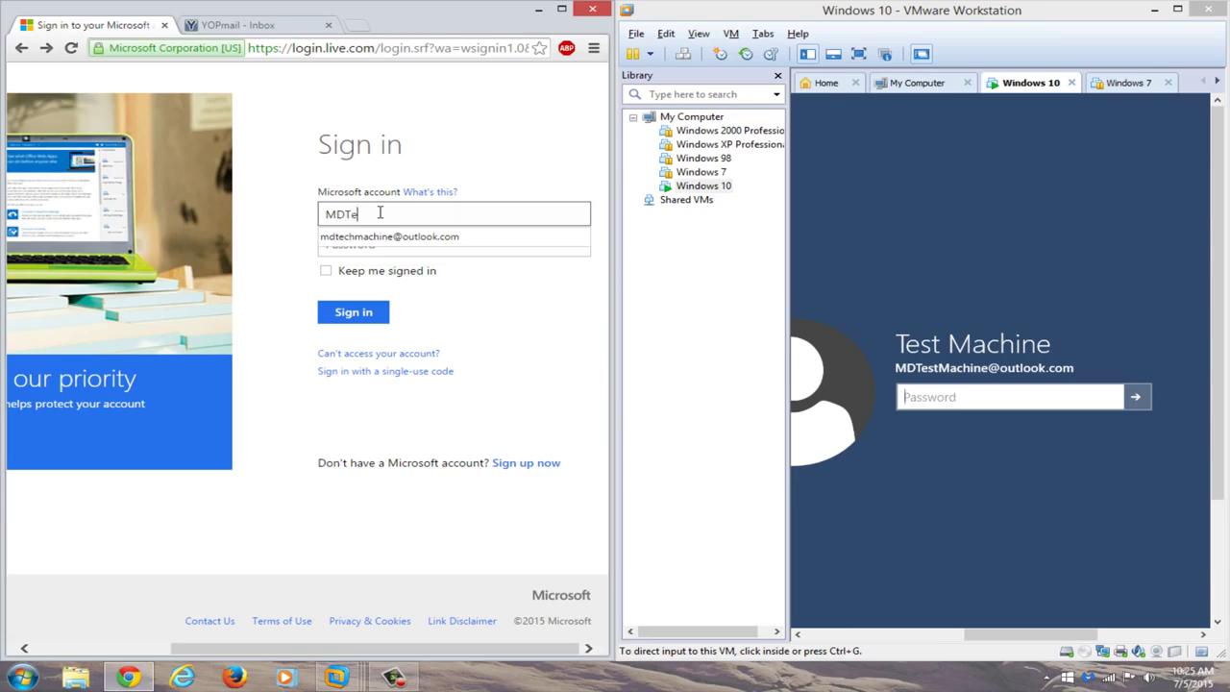
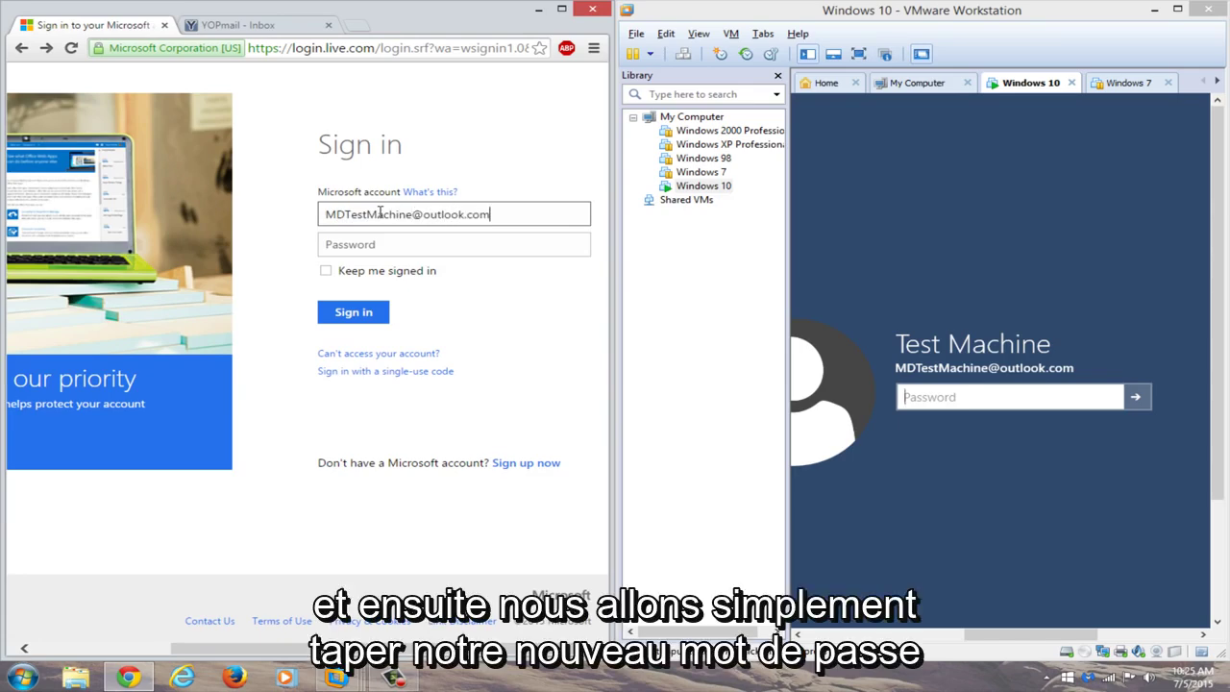
Sign in to the recovered account with the new password.
left_click(440, 240)
left_click(454, 252)
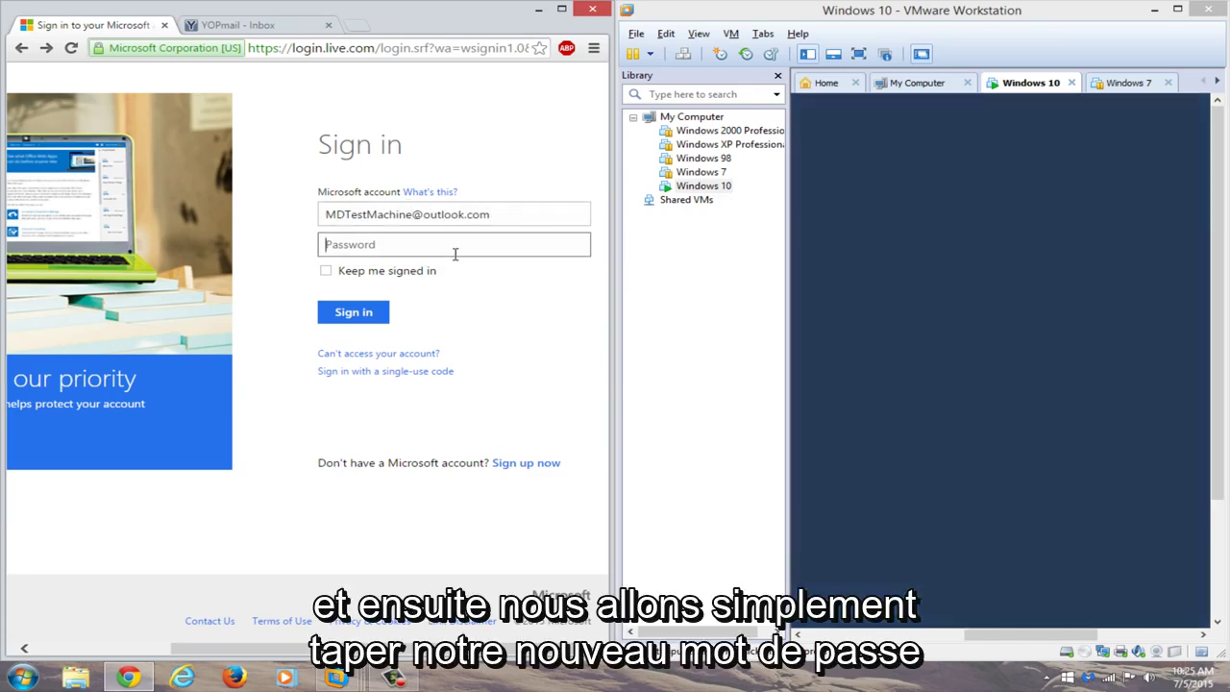
type("***********")
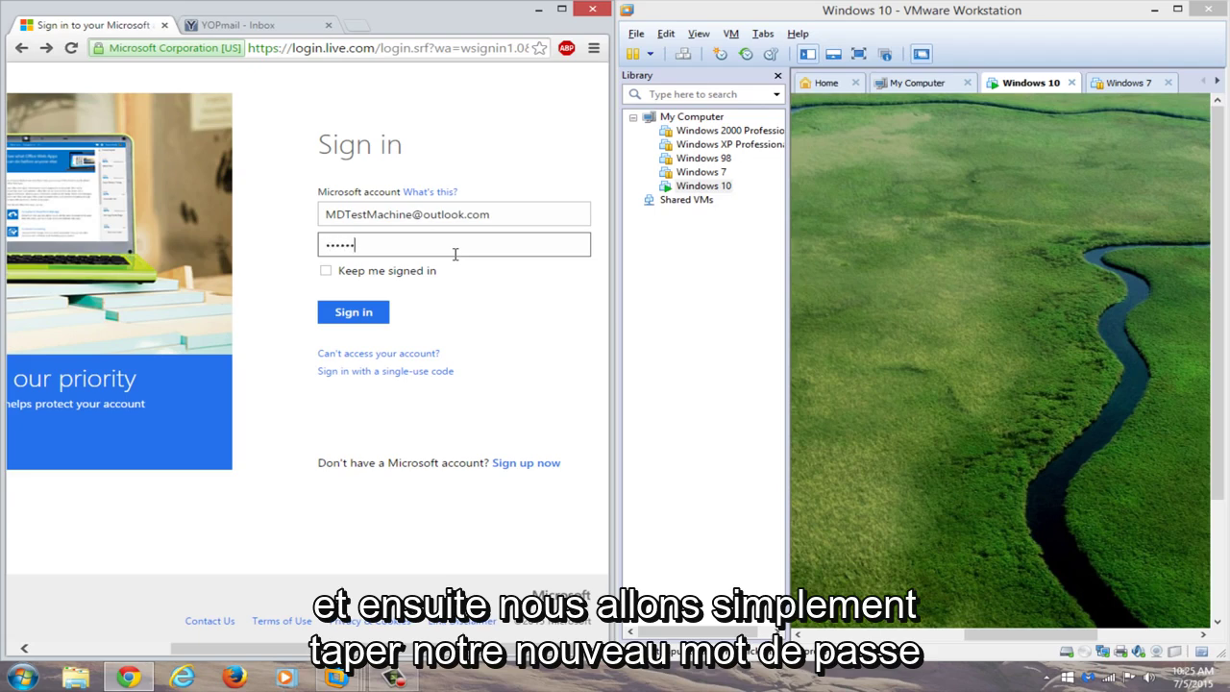
type("***")
key("Return")
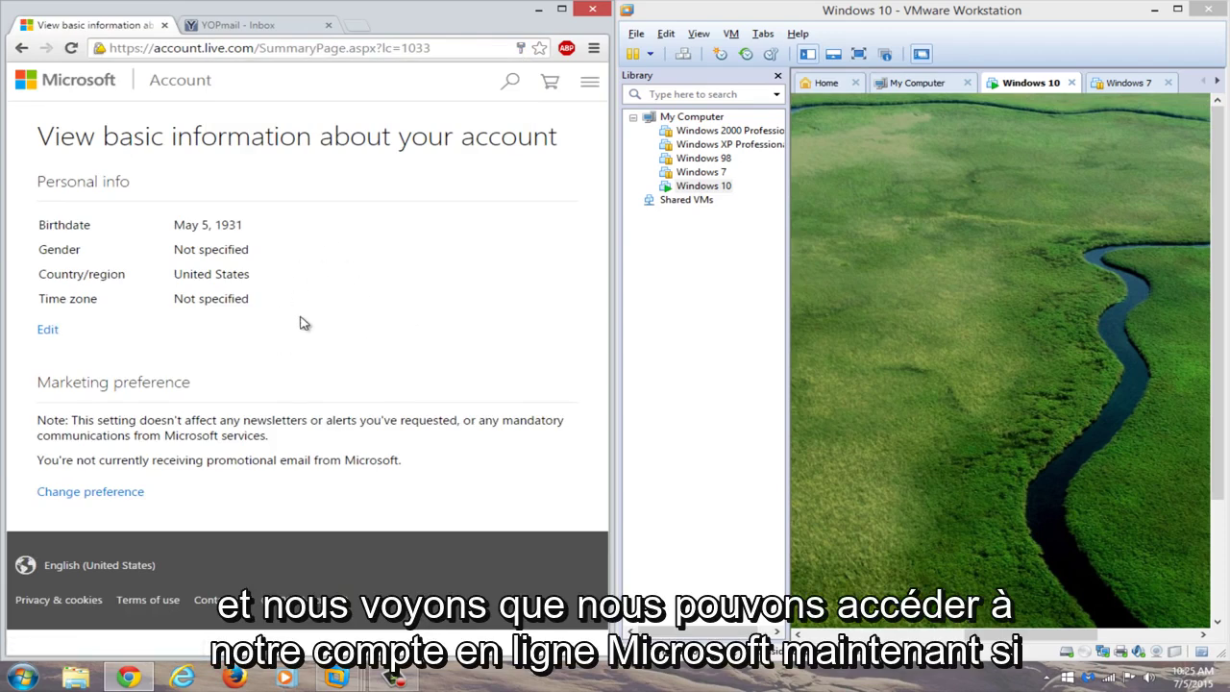
Put the VM in full screen, swipe up the lock screen, and sign in with the new password.
left_click(1177, 9)
left_click(238, 52)
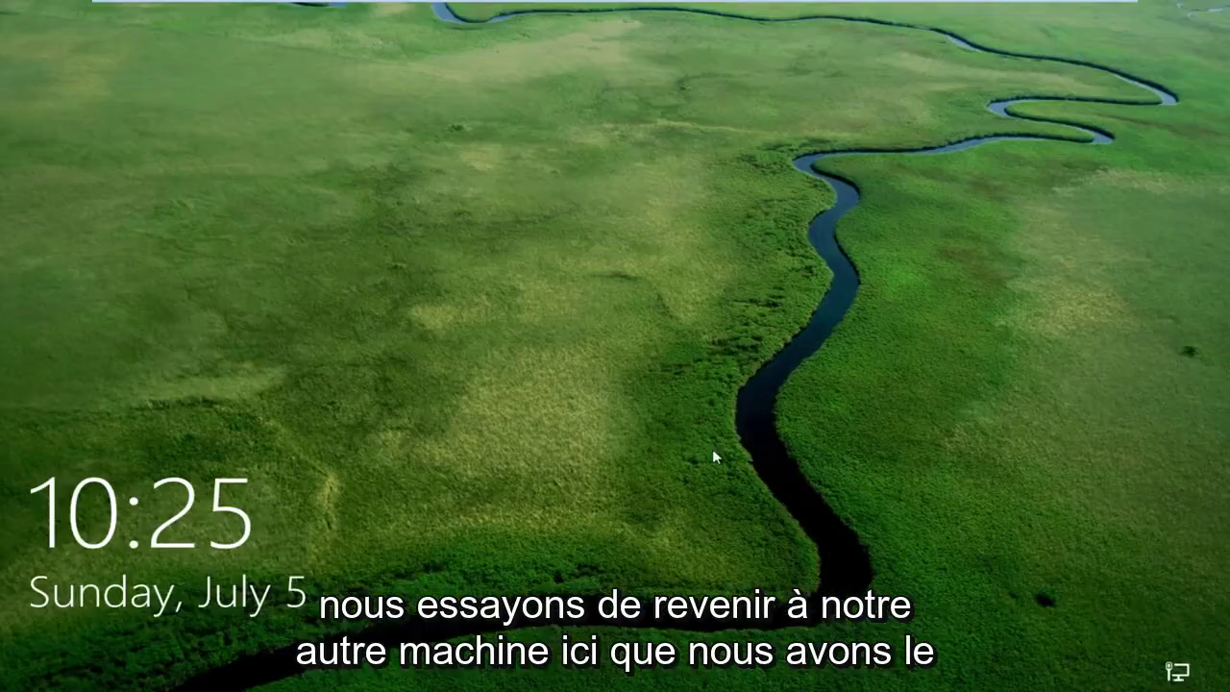
left_click_drag(712, 449, 611, 40)
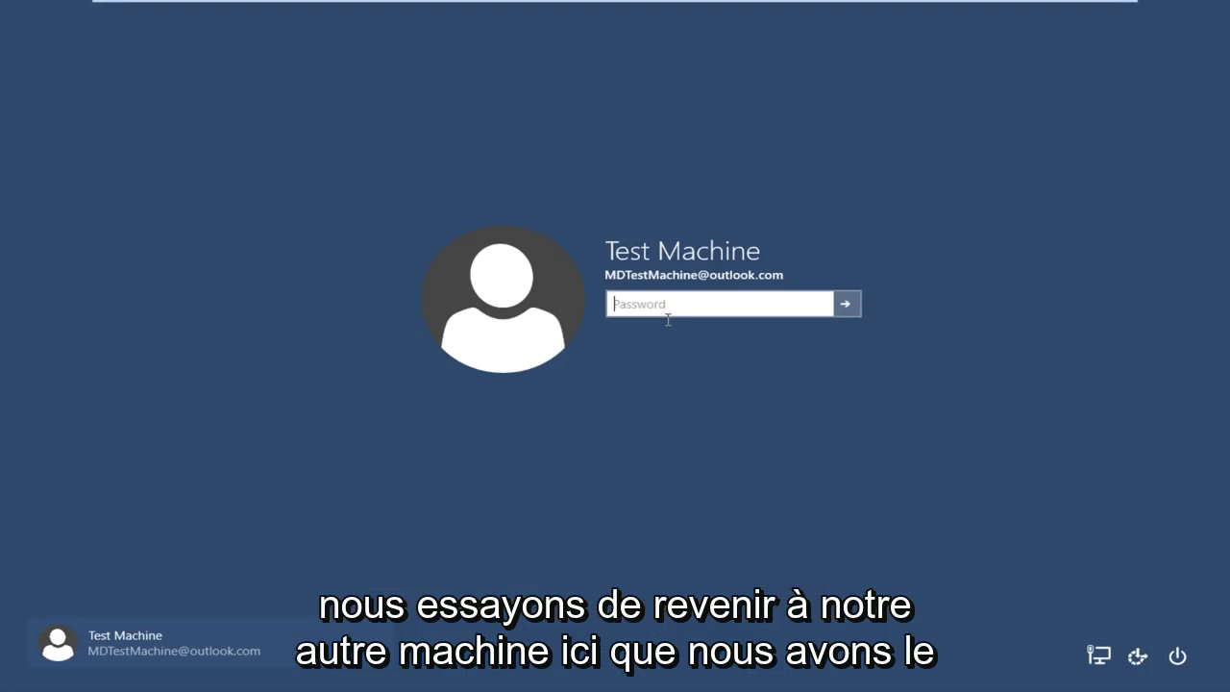
type("••")
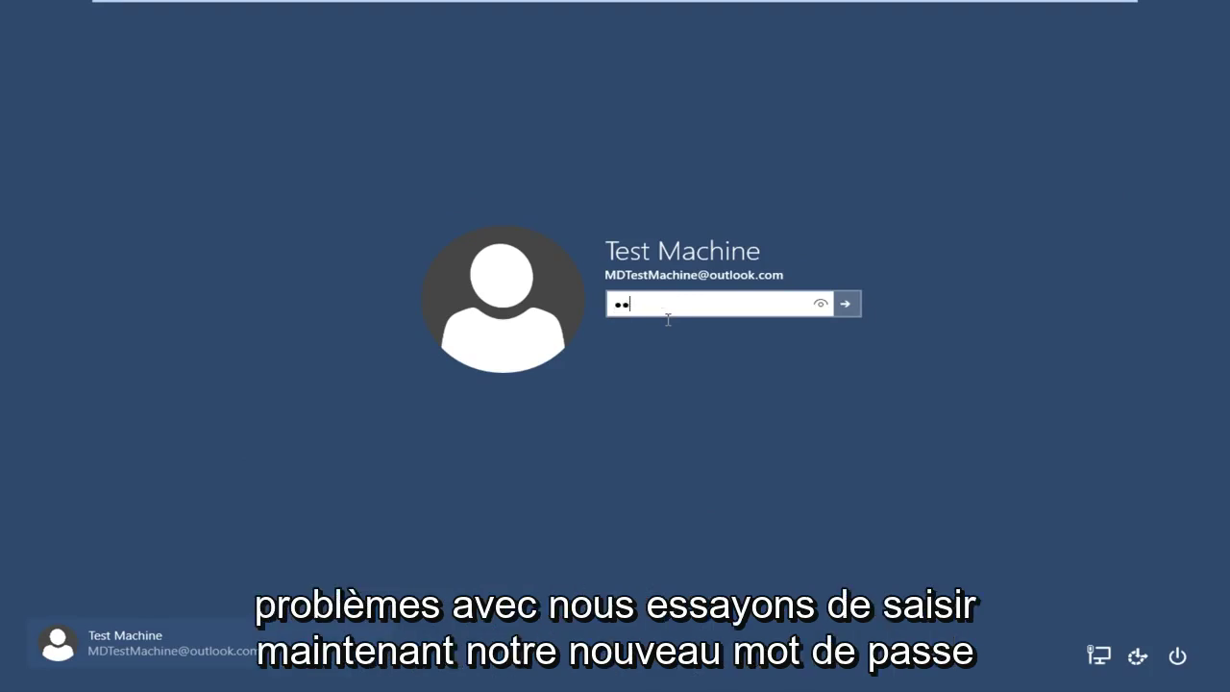
type("•••••••••••••")
key("Return")
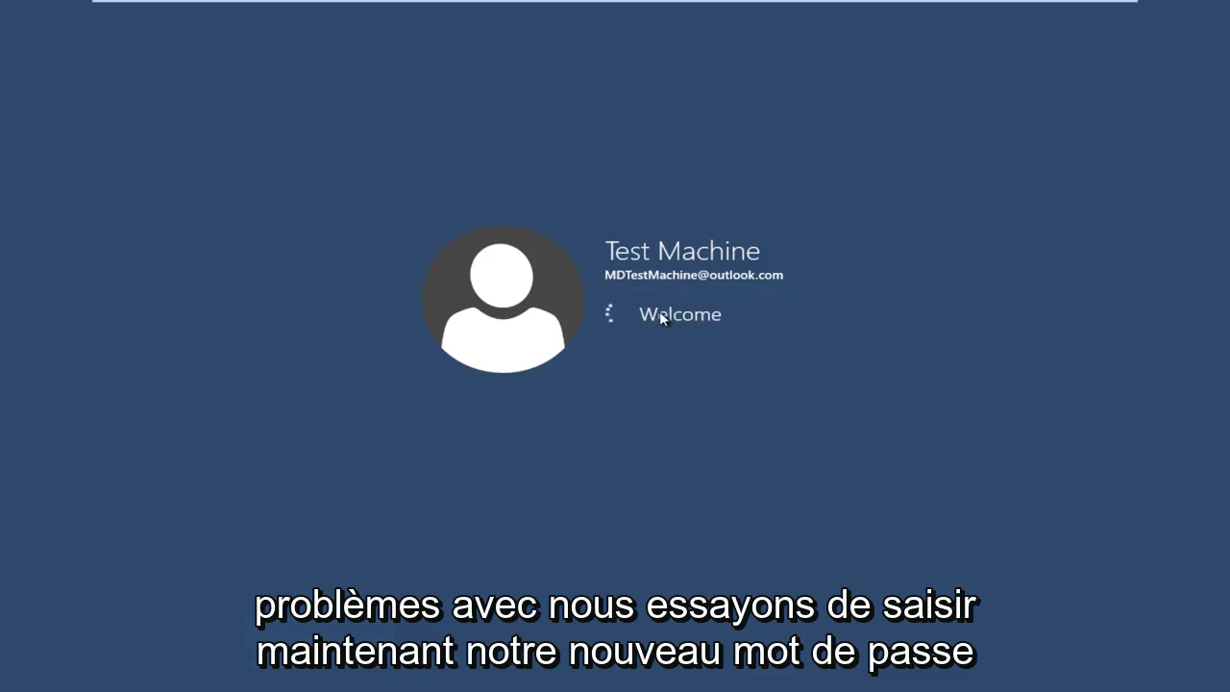